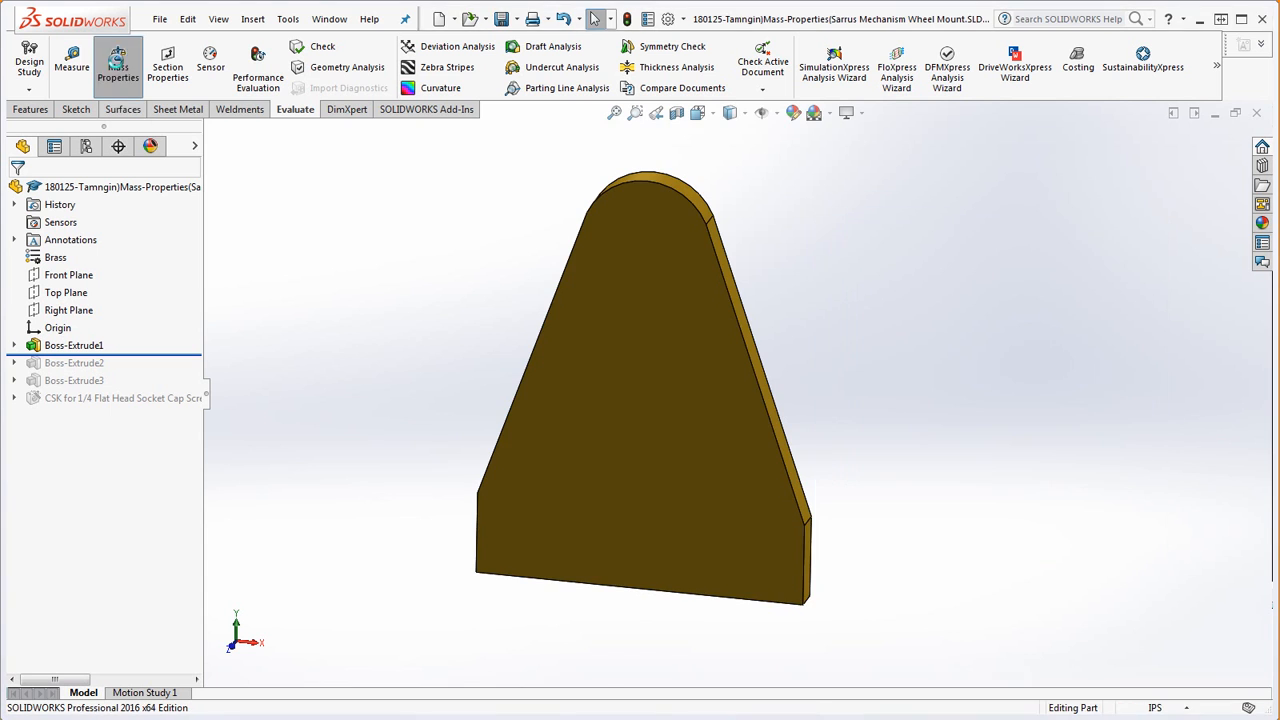
- Evaluate the part's mass properties with custom settings: 4 decimal places and the highest accuracy level
drag(592, 137, 455, 138)
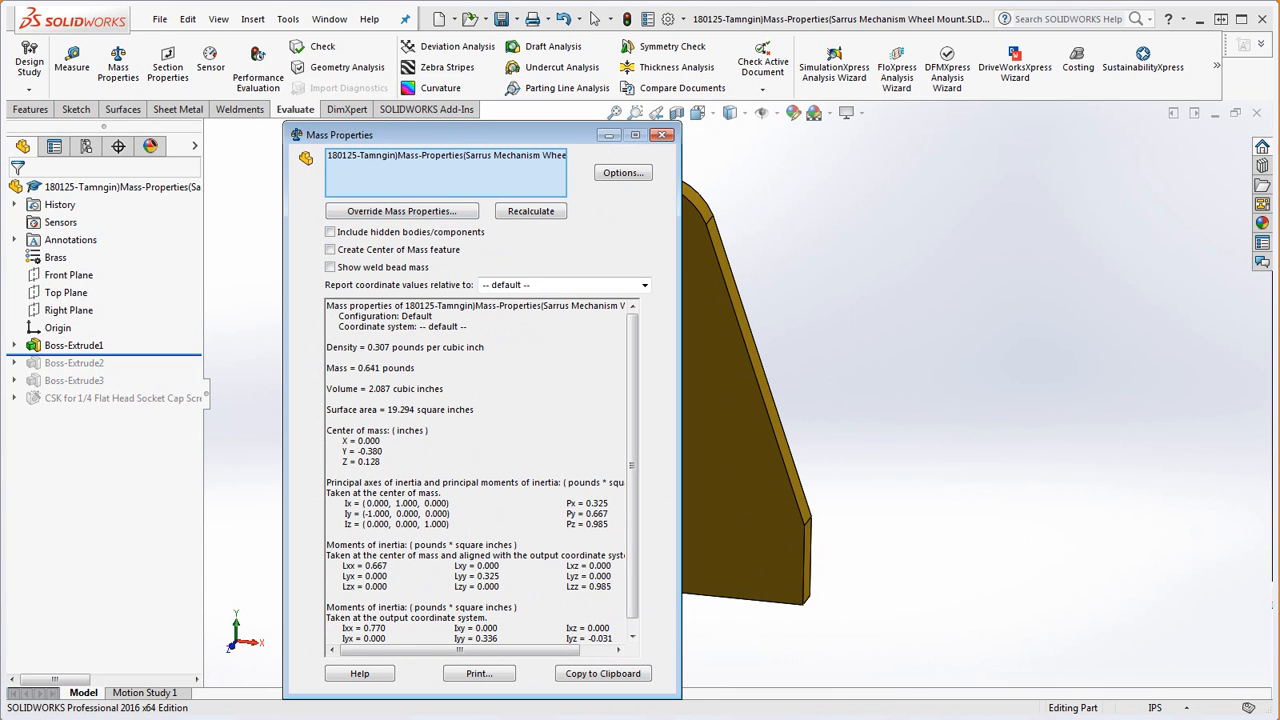
click(253, 716)
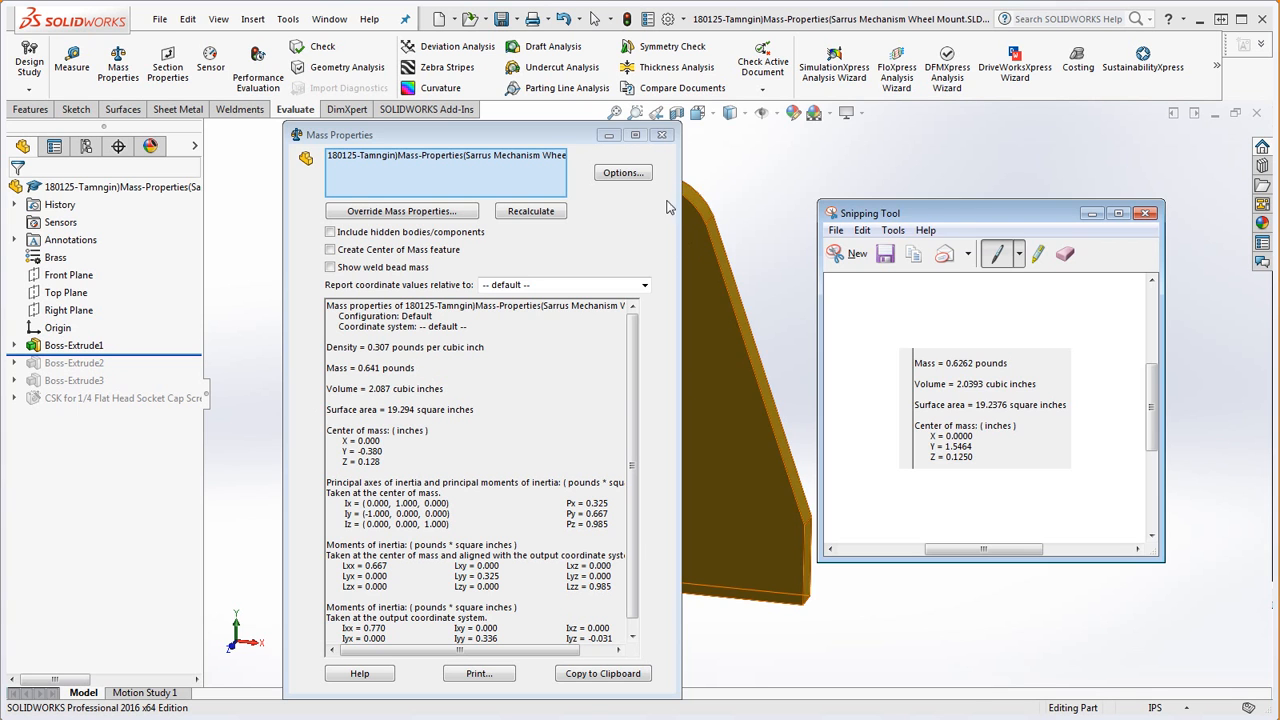
click(623, 173)
drag(694, 432, 830, 431)
click(838, 240)
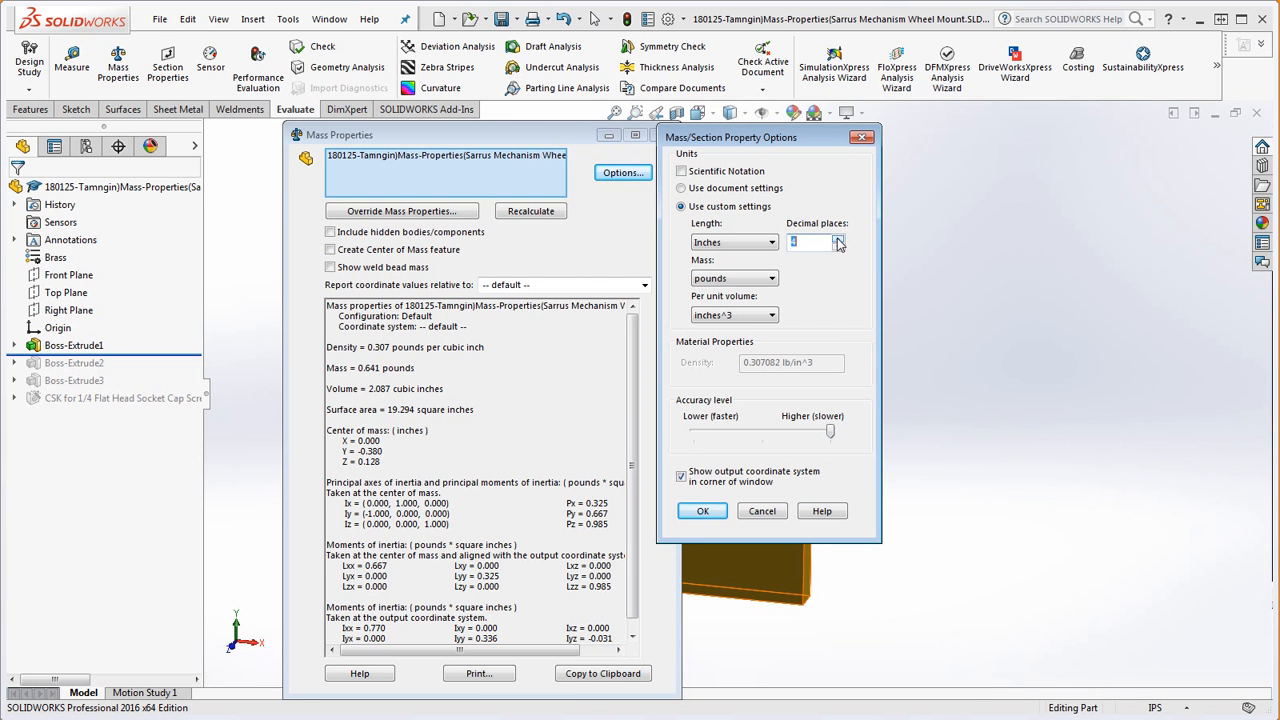
click(703, 511)
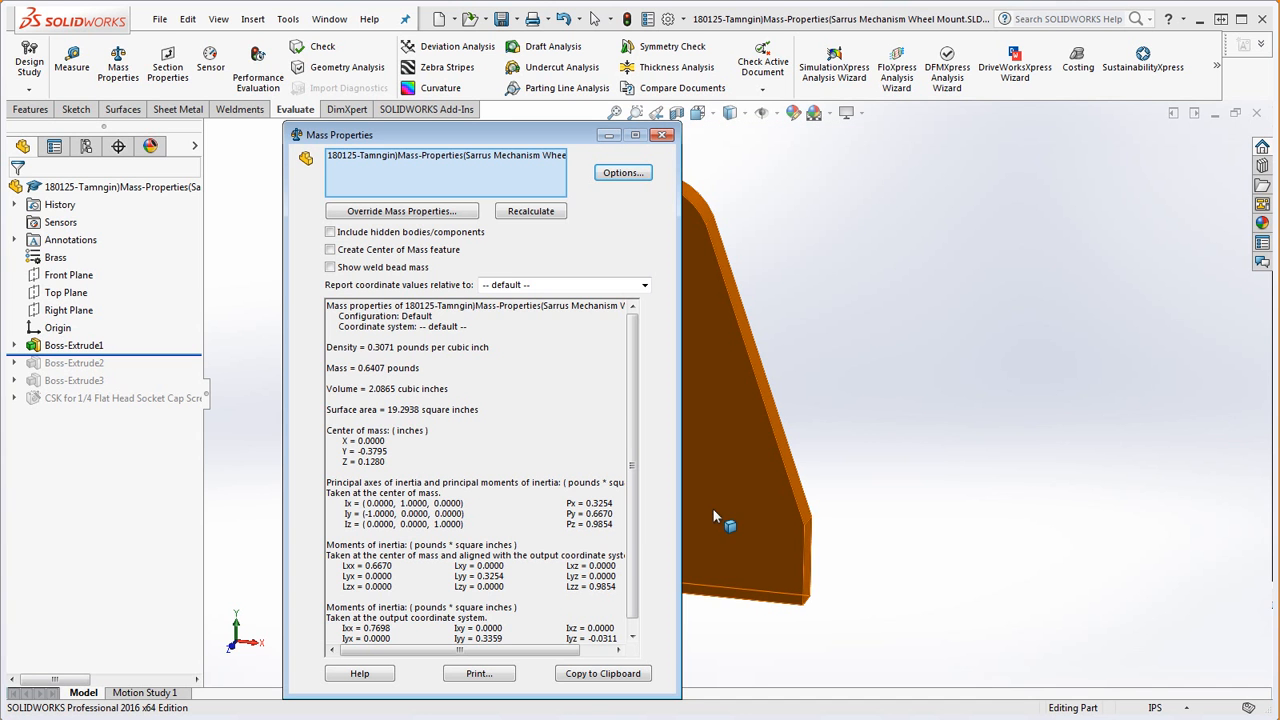
- Compare the part's mass and center of mass with the reference values in the Snipping Tool, and close the results
drag(580, 140, 666, 170)
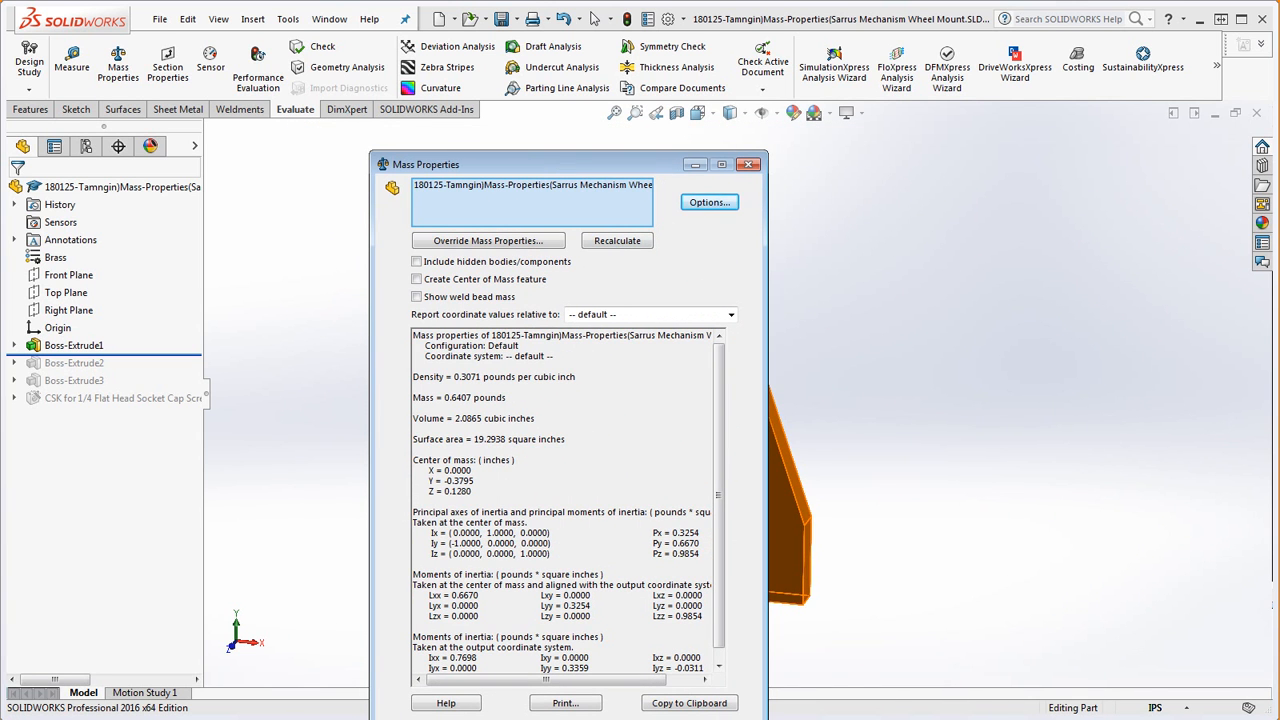
key(alt+Tab)
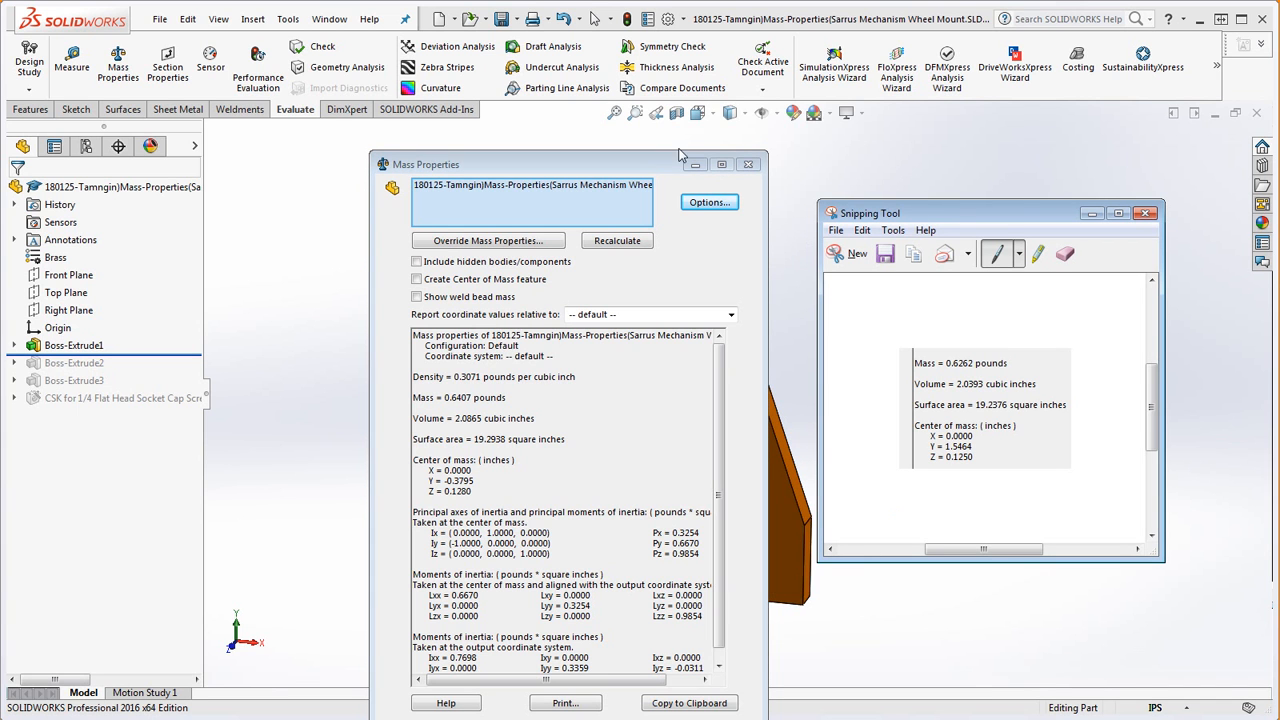
drag(1023, 214, 1279, 214)
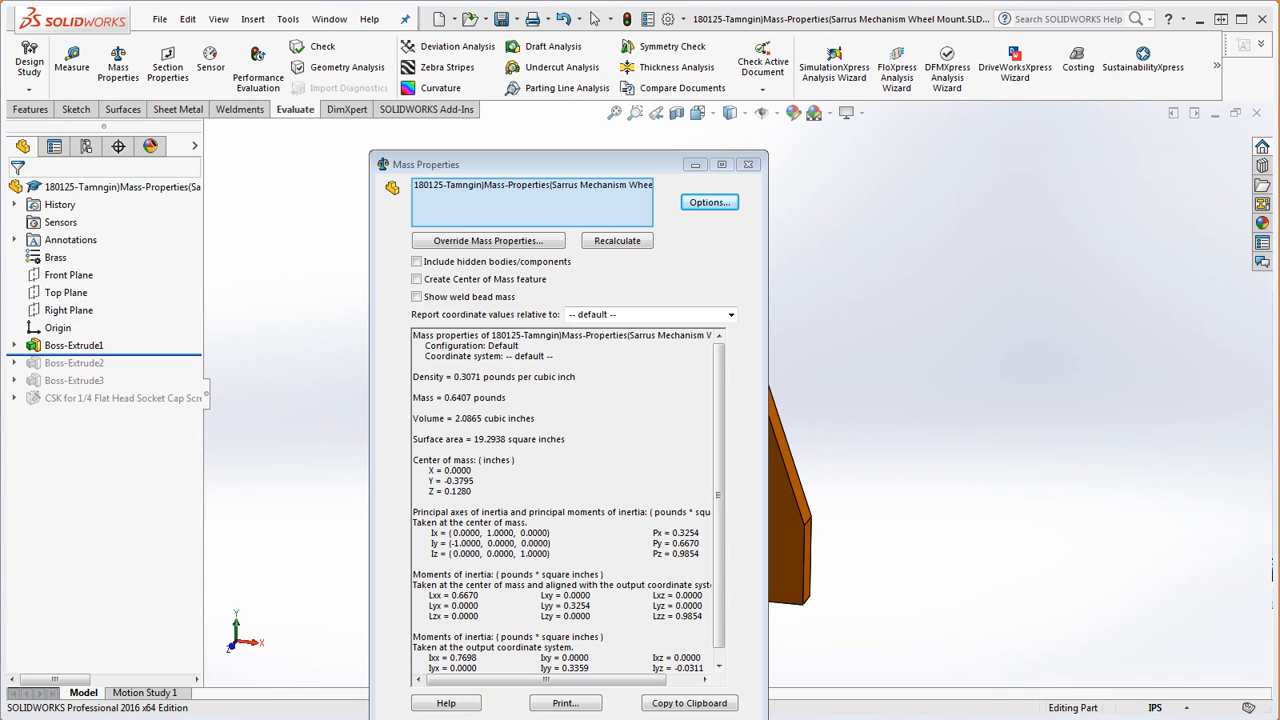
click(748, 164)
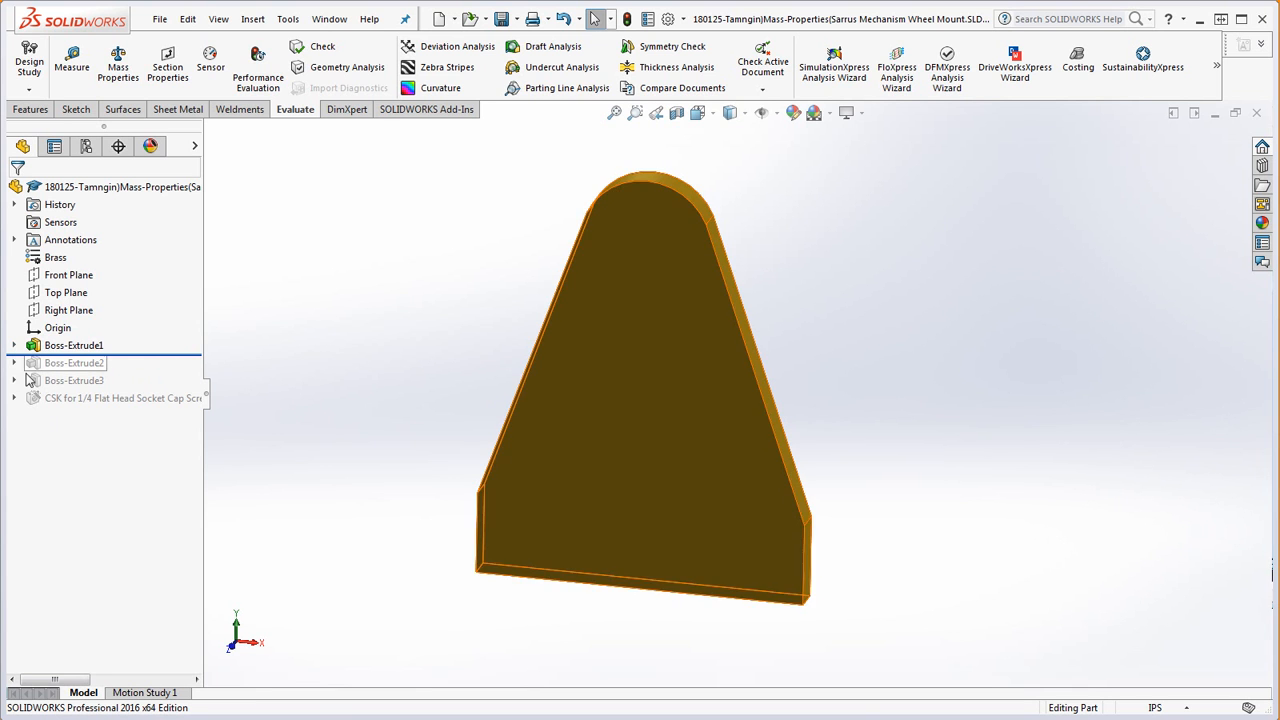
- Open Sketch1 of Boss-Extrude1 for editing
click(14, 346)
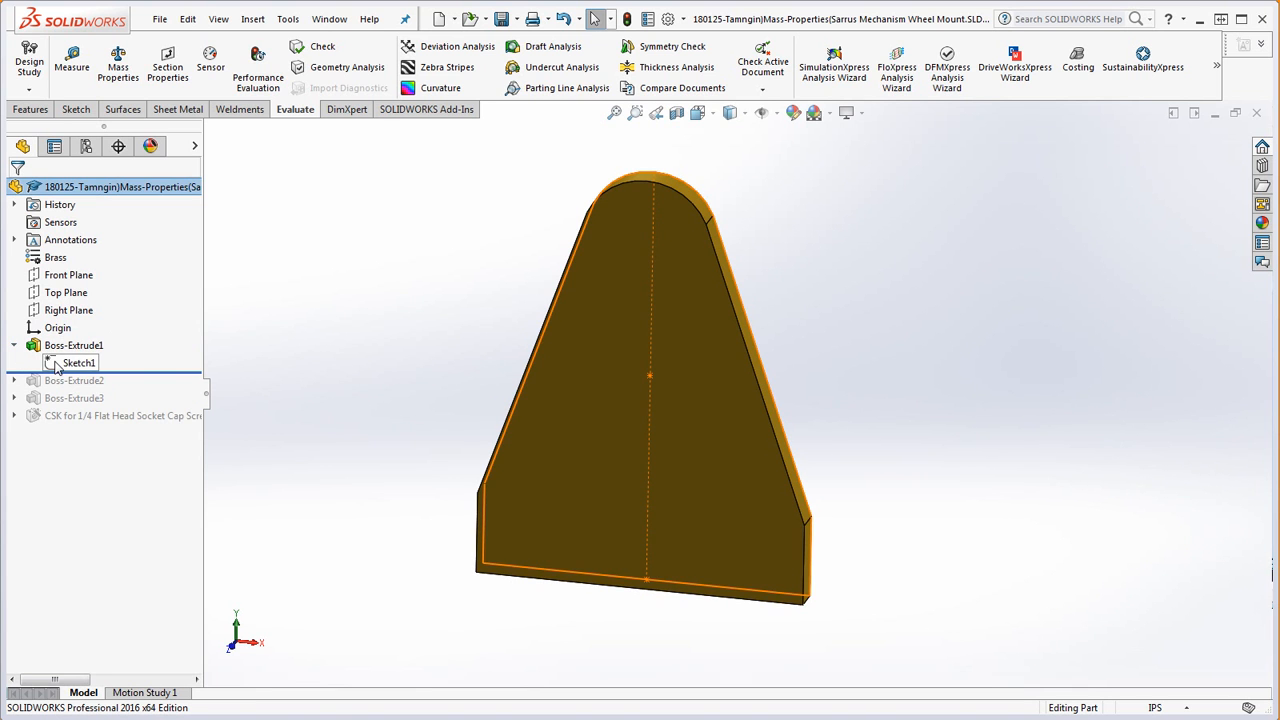
right_click(55, 365)
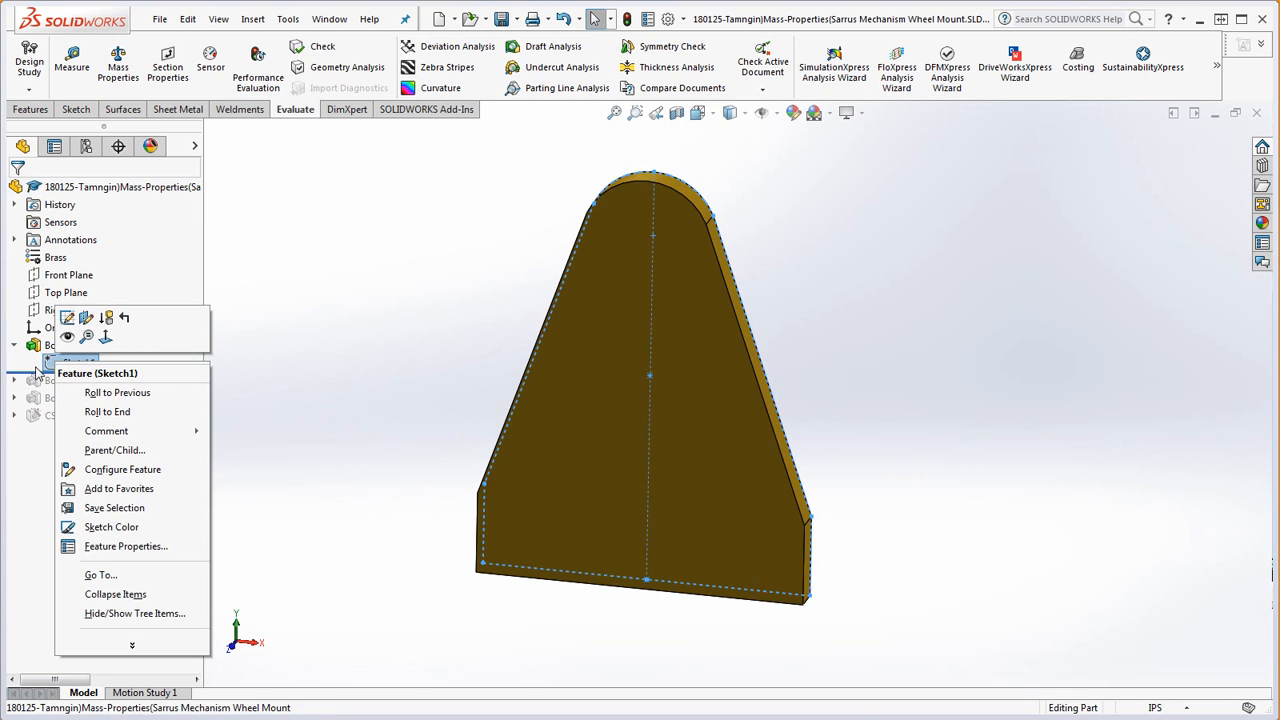
click(67, 318)
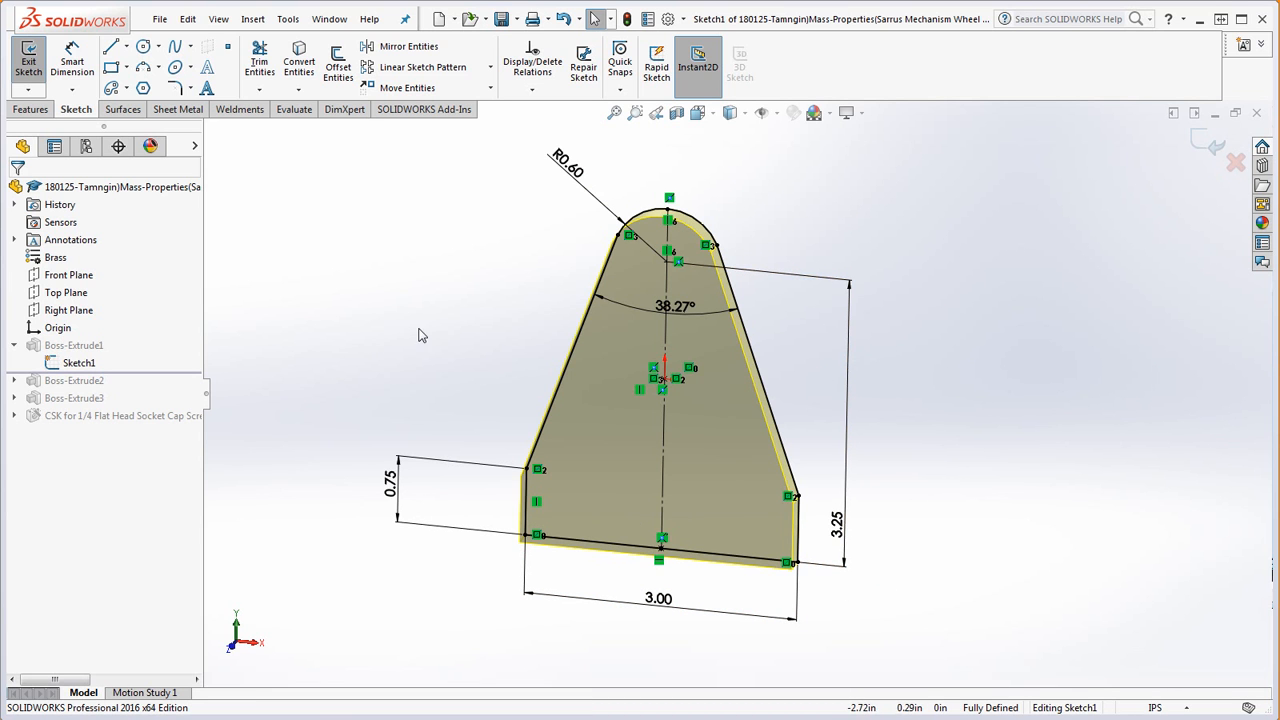
- Set the document's overall drafting standard to ANSI
click(667, 19)
click(566, 58)
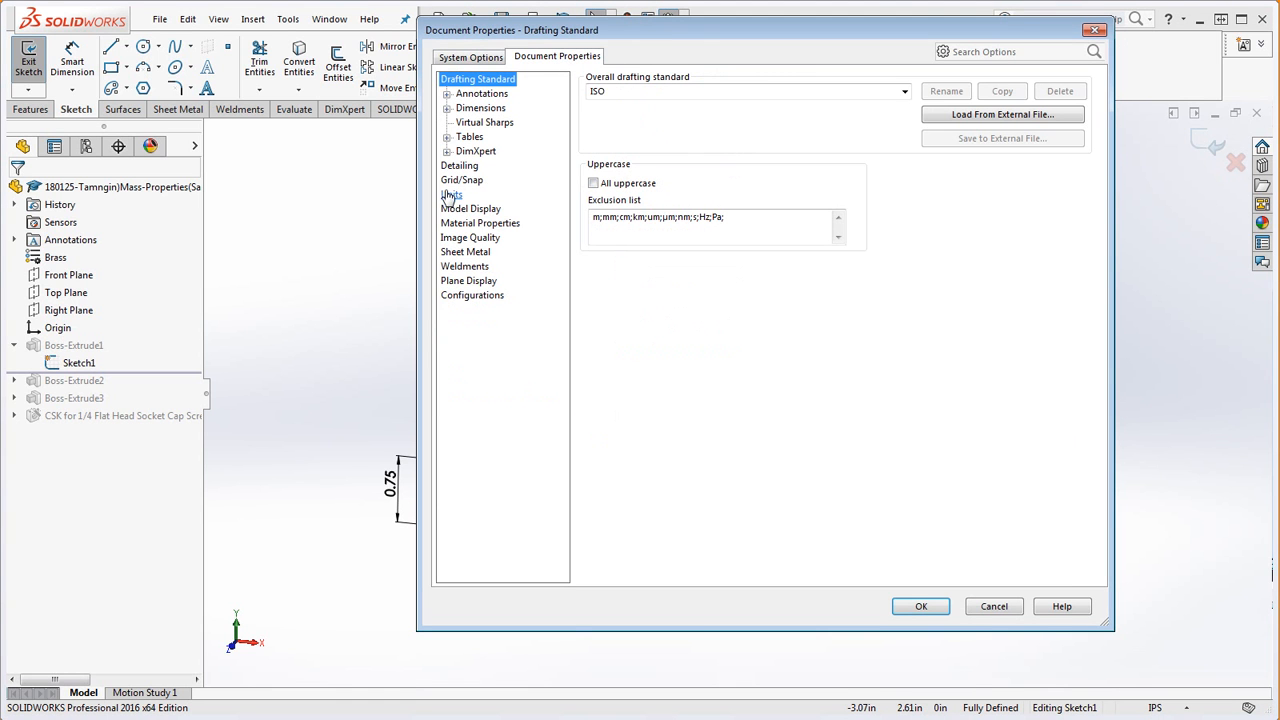
click(645, 95)
click(905, 92)
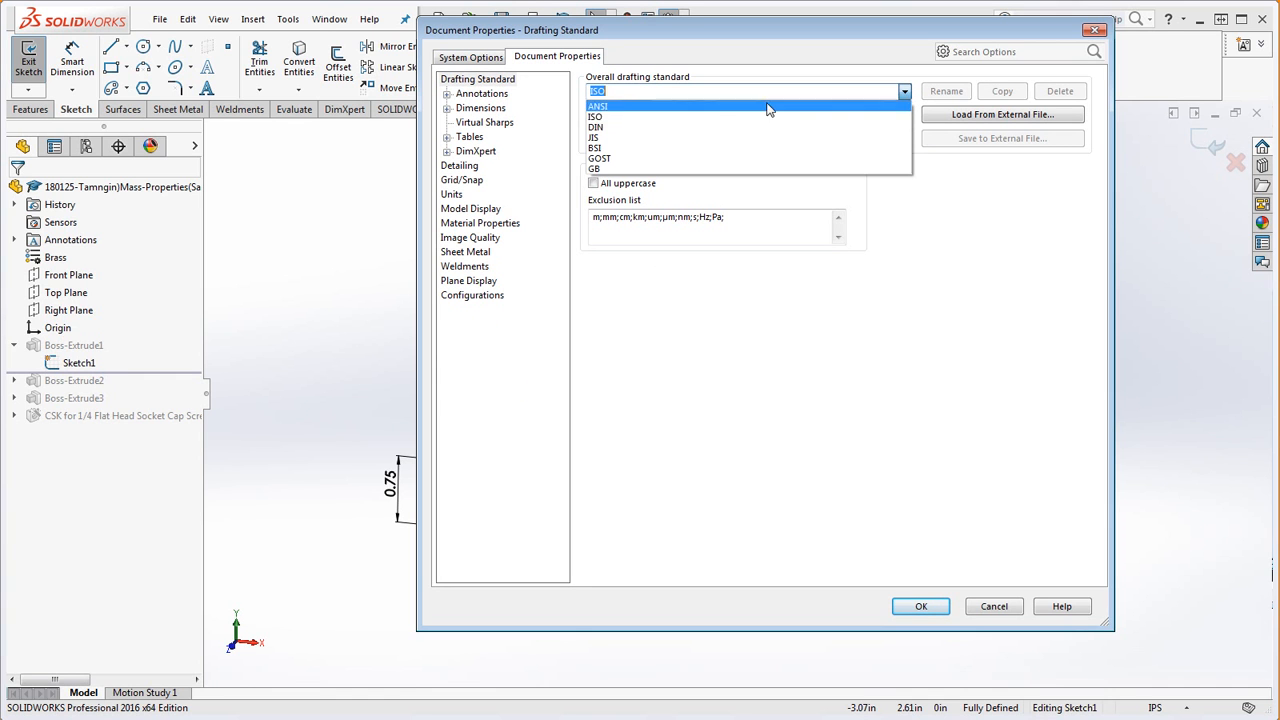
click(610, 106)
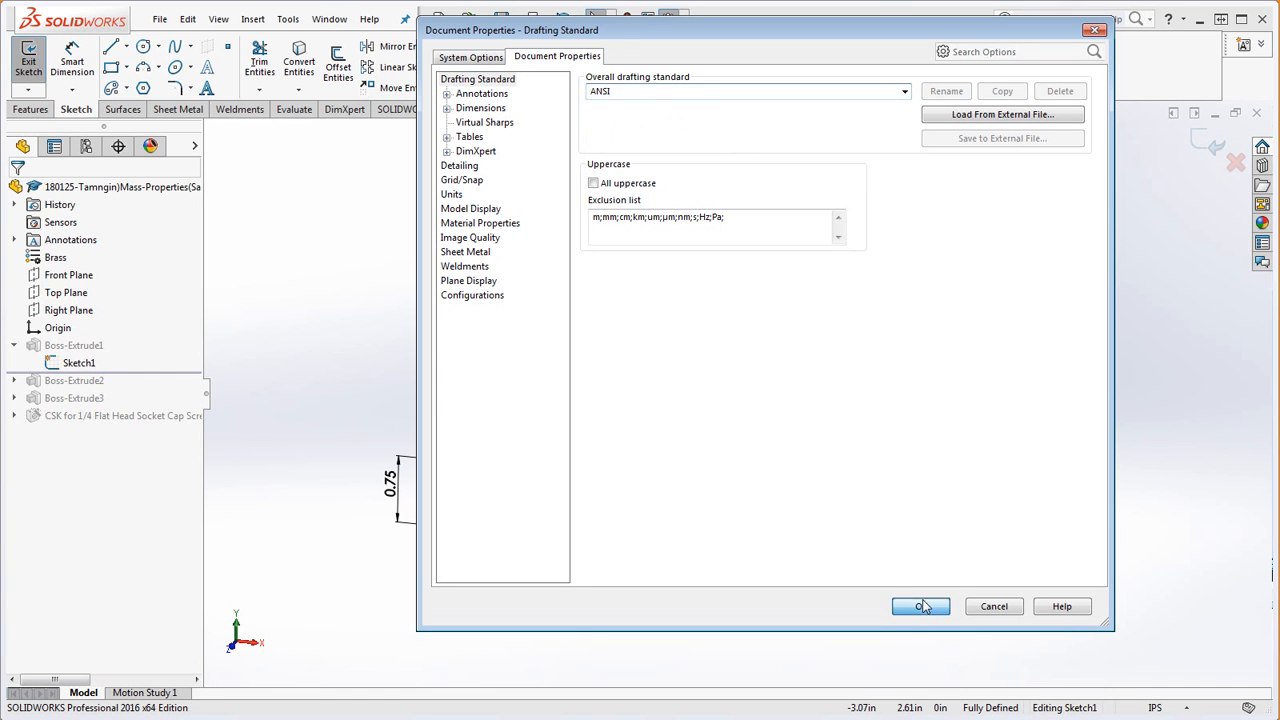
click(920, 606)
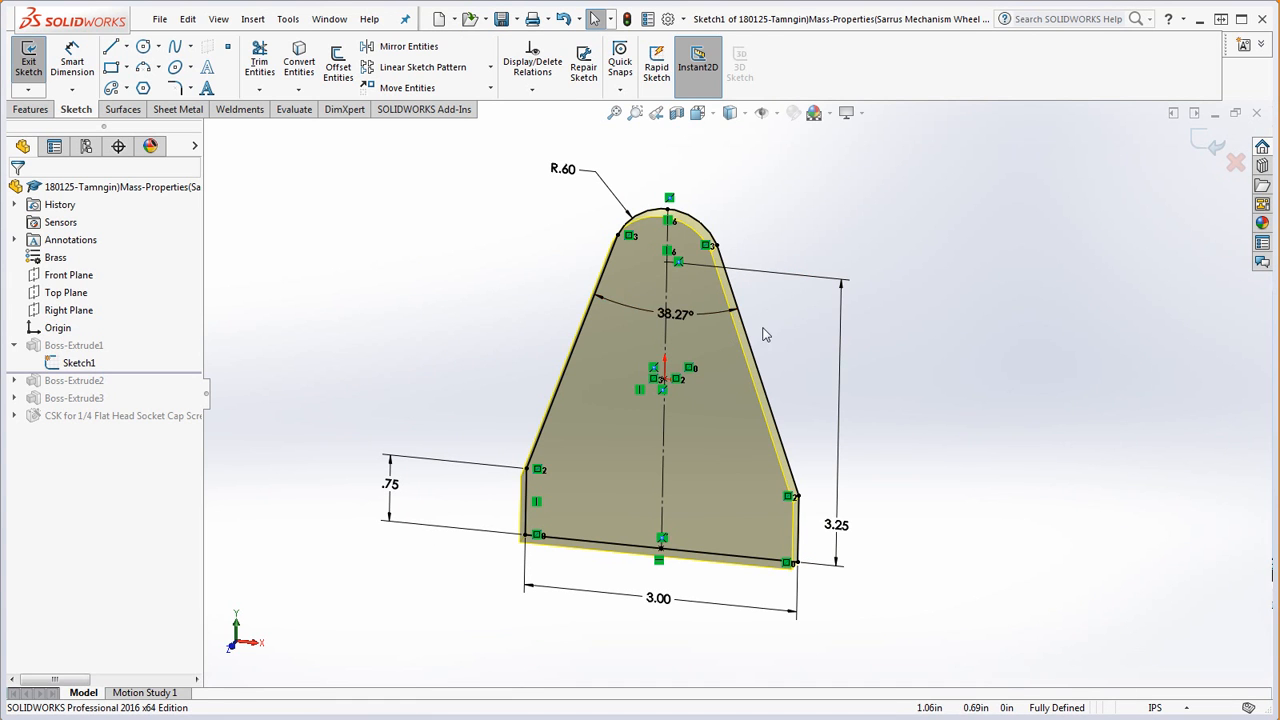
- Inspect the full value of the angle dimension between the two slanted sides, and delete that dimension
double_click(707, 315)
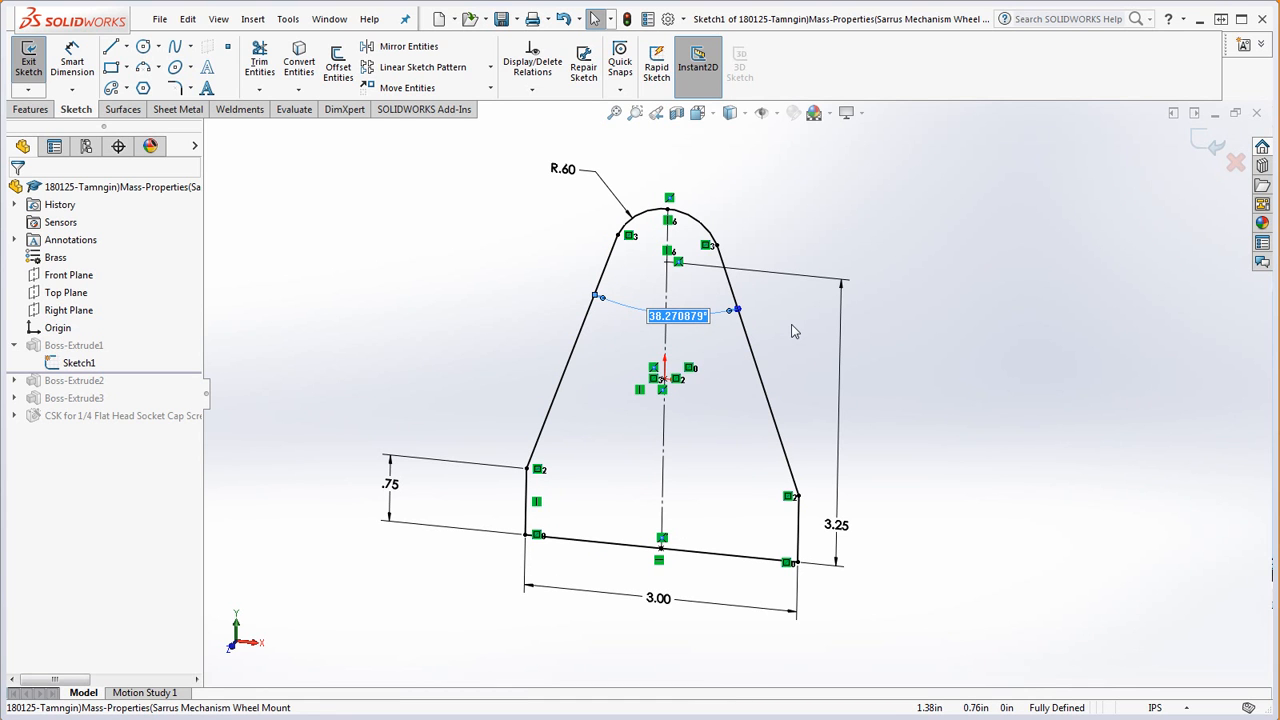
click(904, 356)
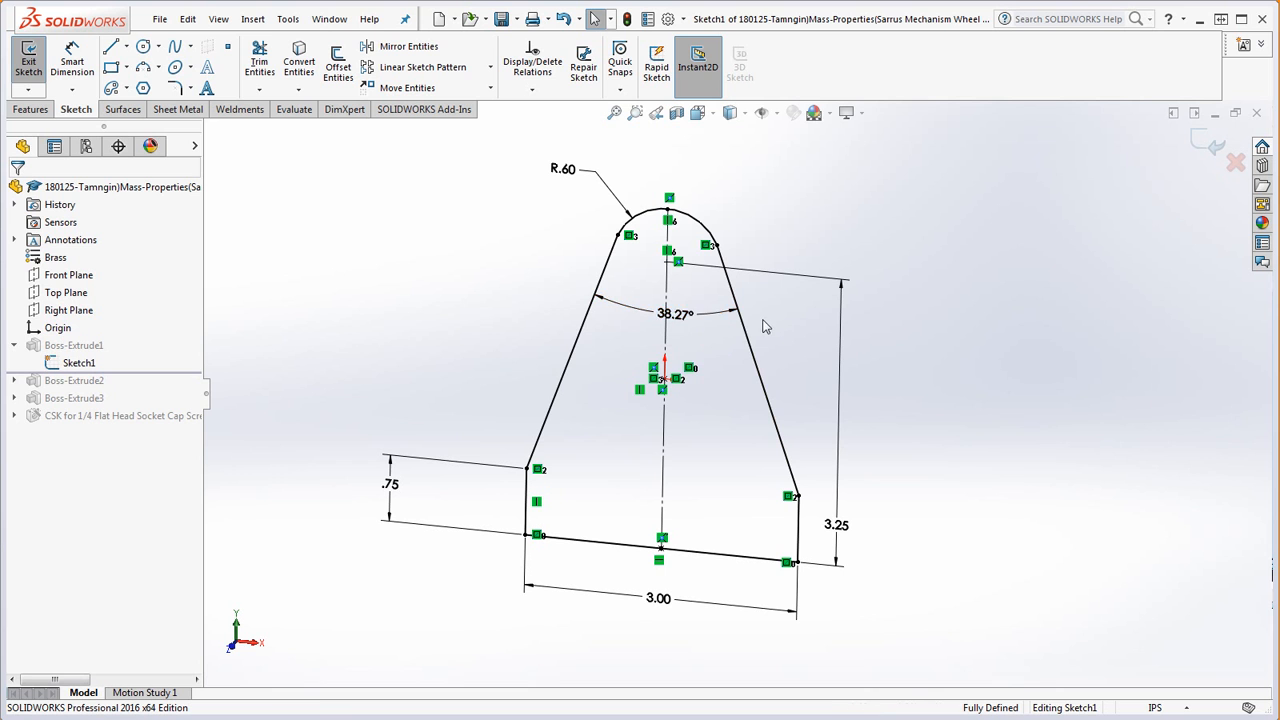
click(716, 318)
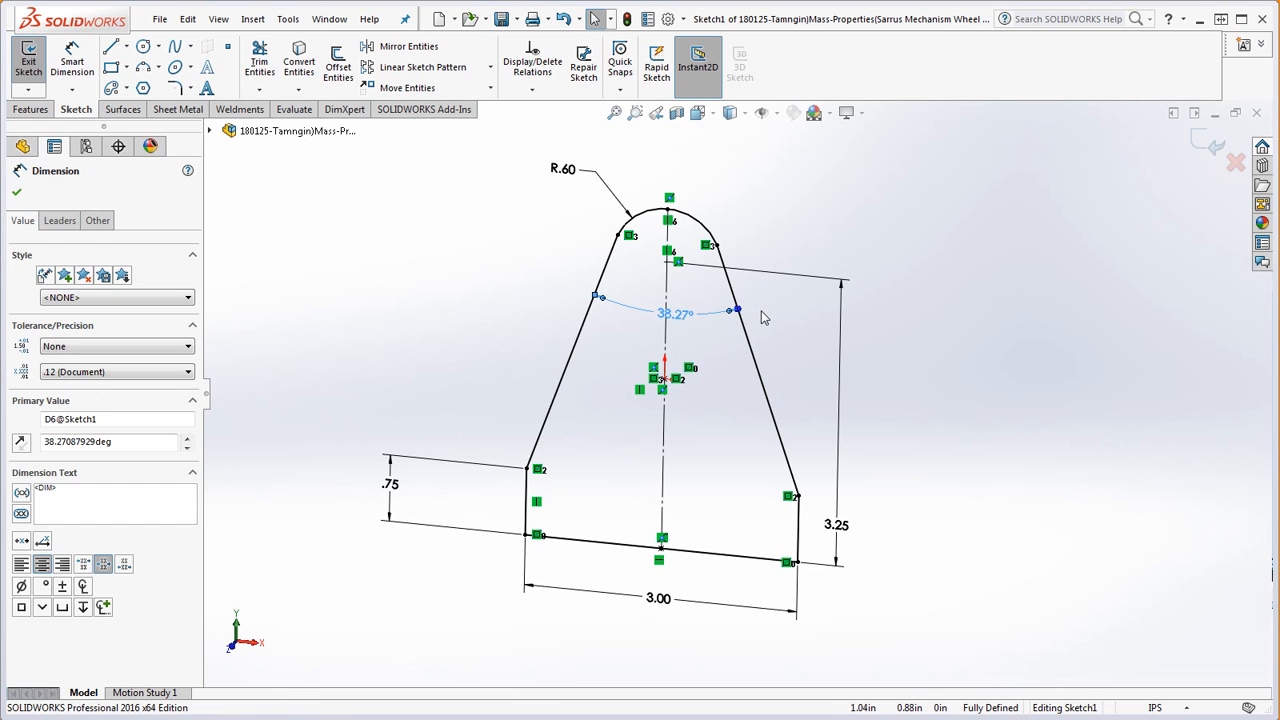
key(Delete)
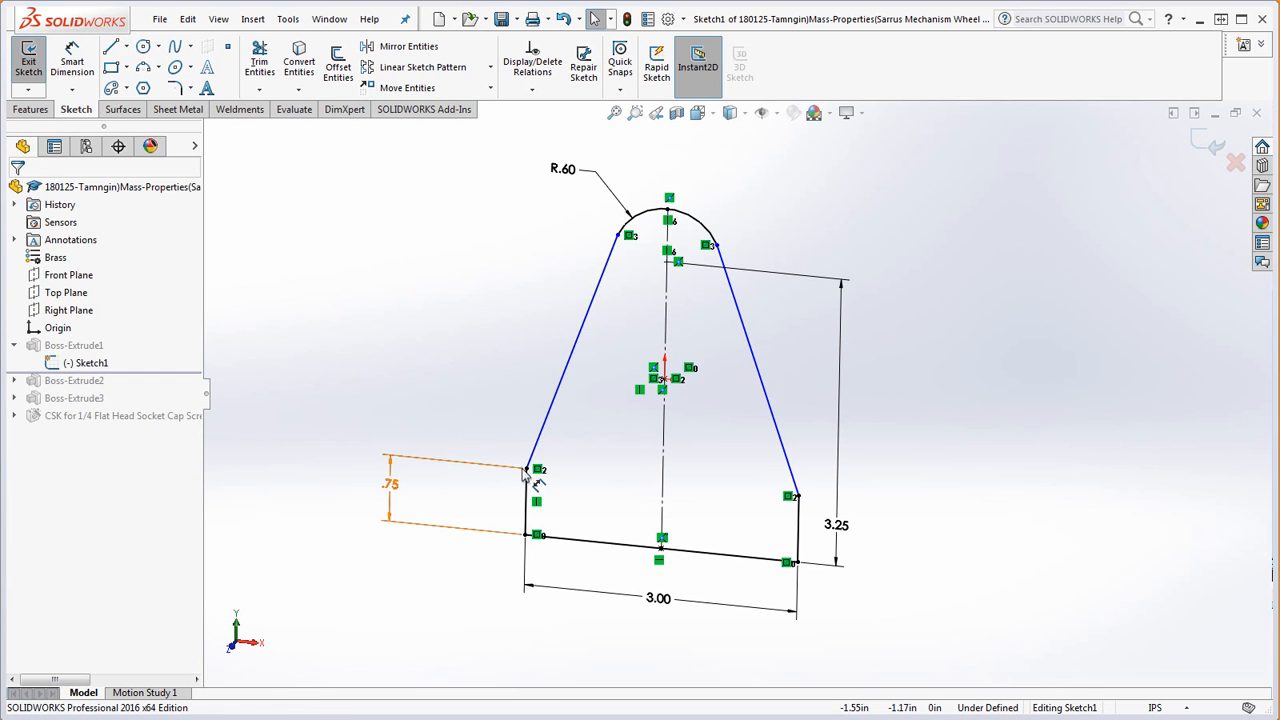
- Test the freedom of the slanted sides by moving their upper endpoints down along the arc
click(526, 469)
click(791, 497)
key(Escape)
mouse_move(710, 246)
mouse_down()
mouse_move(718, 308)
mouse_move(712, 296)
mouse_move(615, 290)
mouse_move(676, 197)
mouse_move(740, 303)
mouse_move(597, 292)
mouse_move(703, 191)
mouse_move(740, 300)
mouse_move(620, 349)
mouse_move(702, 384)
mouse_move(758, 318)
mouse_move(606, 309)
mouse_move(706, 428)
mouse_move(730, 262)
mouse_up()
drag(773, 398, 831, 356)
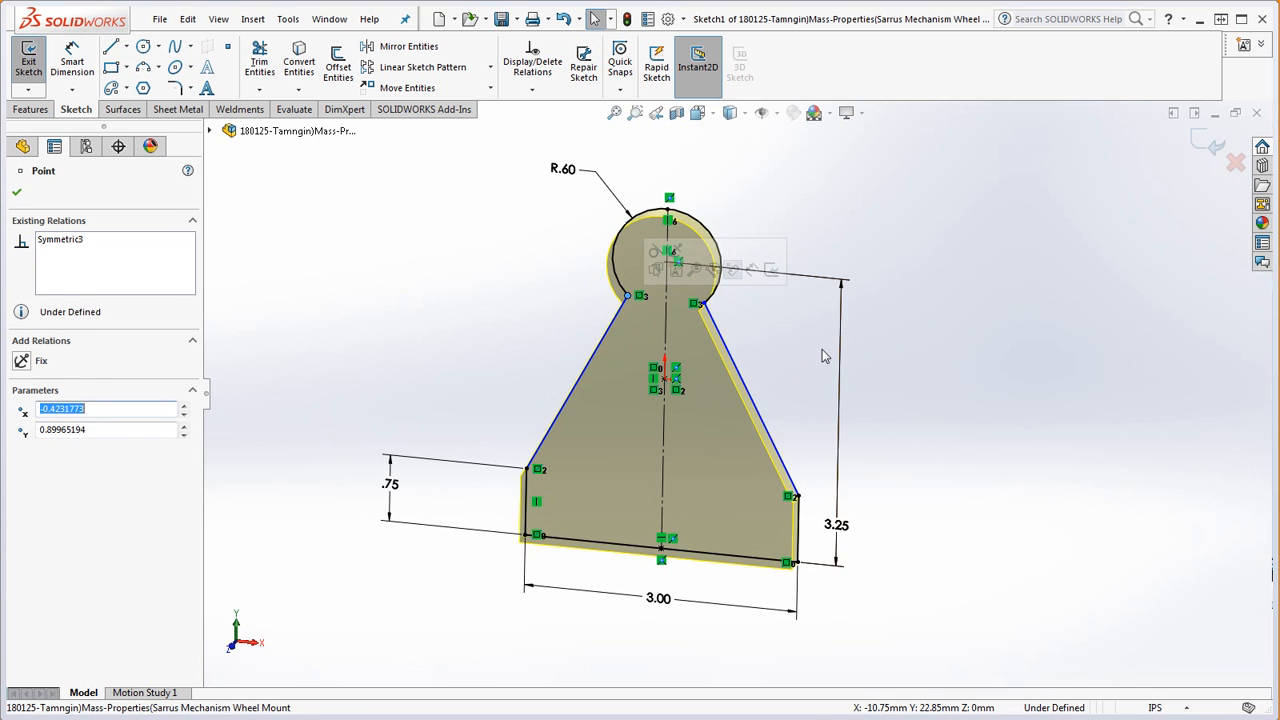
click(831, 356)
- Add a tangent relation between the left slanted side and the top arc
drag(643, 325, 603, 275)
click(645, 202)
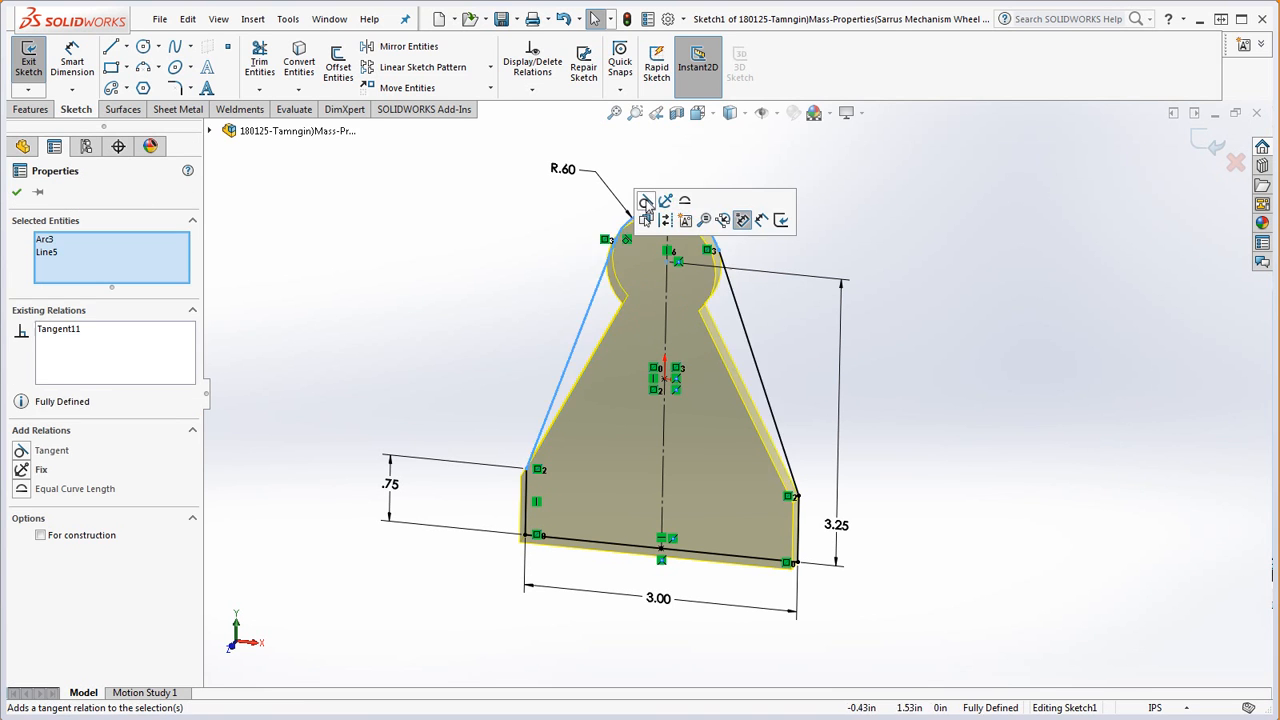
click(862, 186)
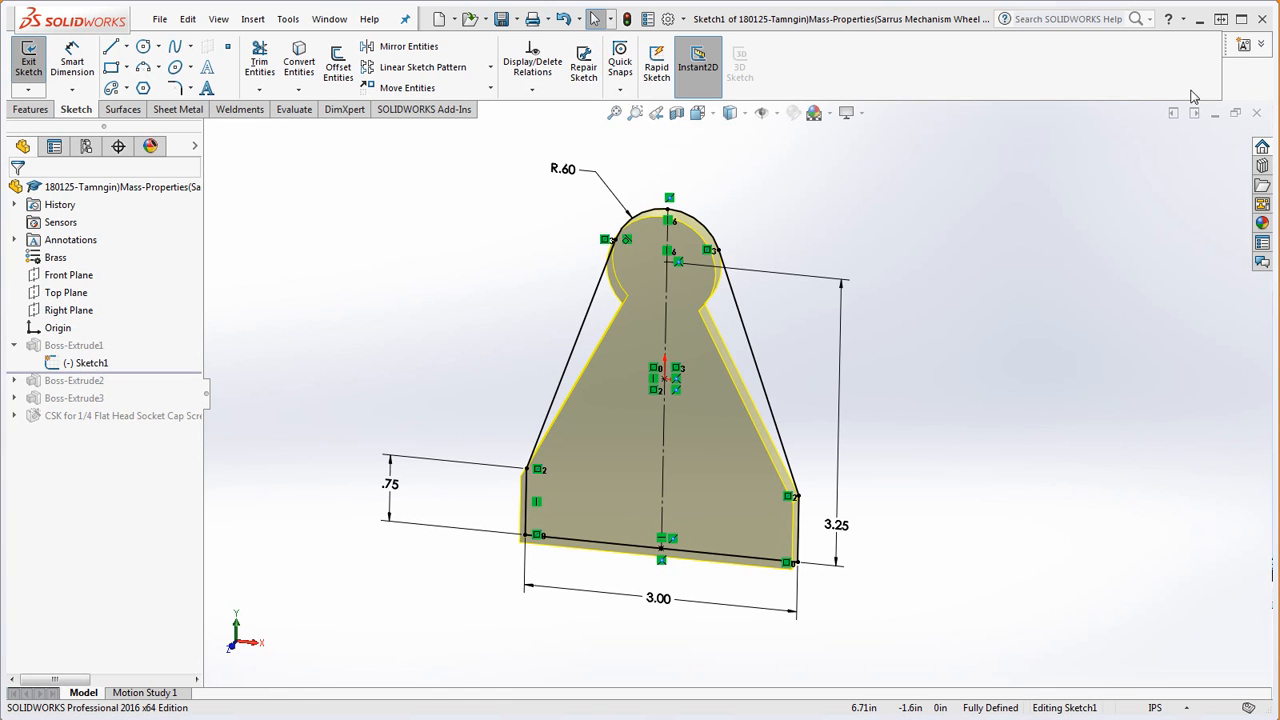
- Check the origin placement in the wheel mount drawing's sheet notes, and delete the point tying the centerline's midpoint to the origin
drag(1279, 78, 665, 78)
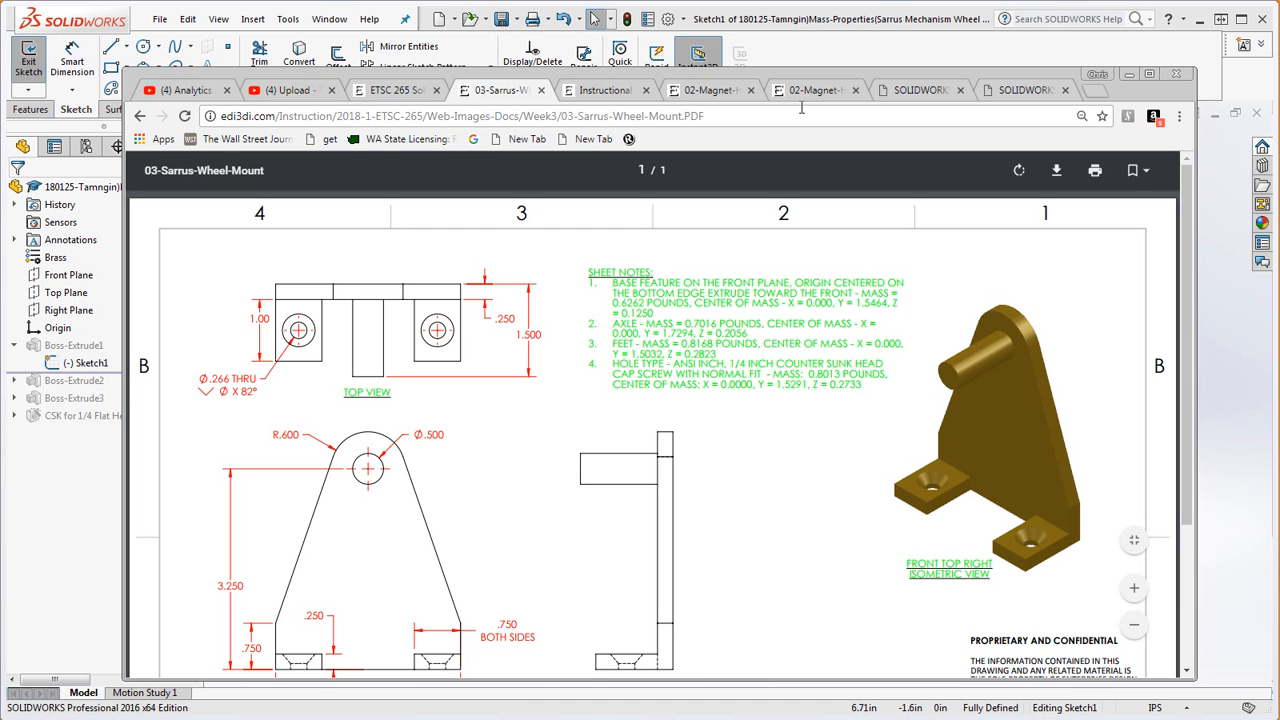
drag(779, 80, 1279, 80)
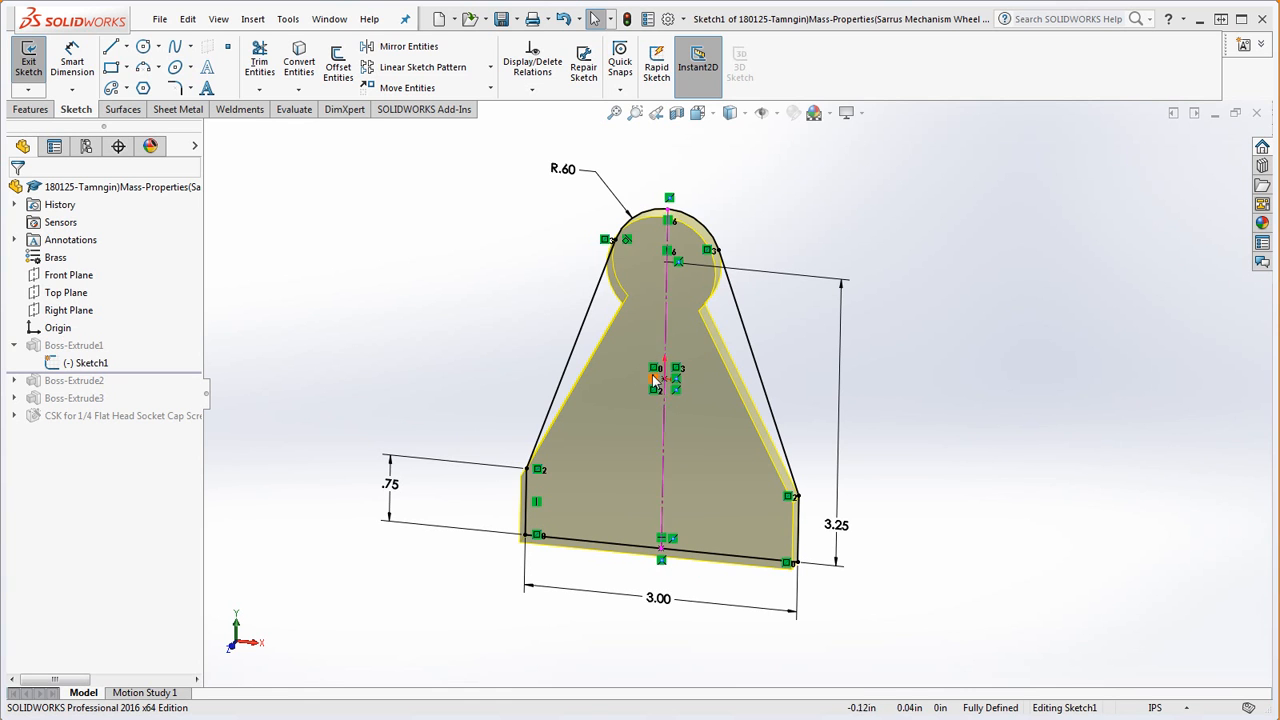
drag(613, 342, 631, 400)
mouse_move(614, 337)
mouse_down()
mouse_move(634, 398)
mouse_move(725, 406)
mouse_up()
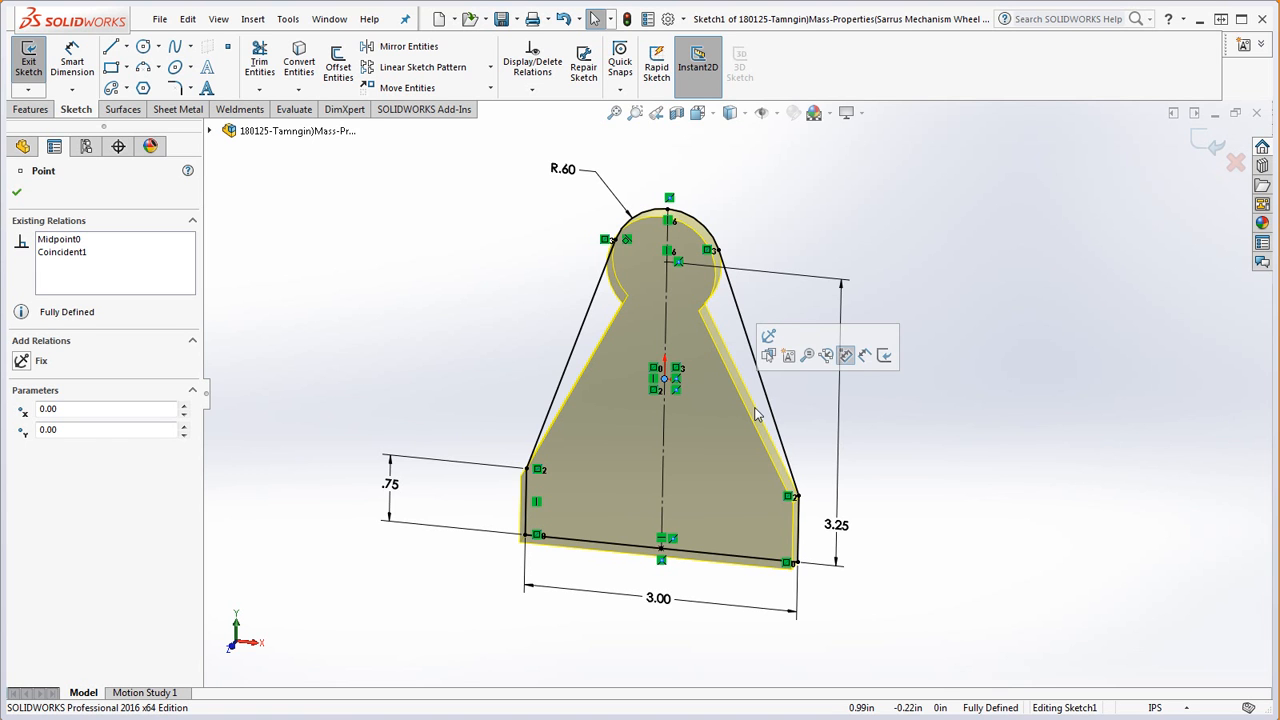
key(Delete)
scroll(772, 408, down, 1)
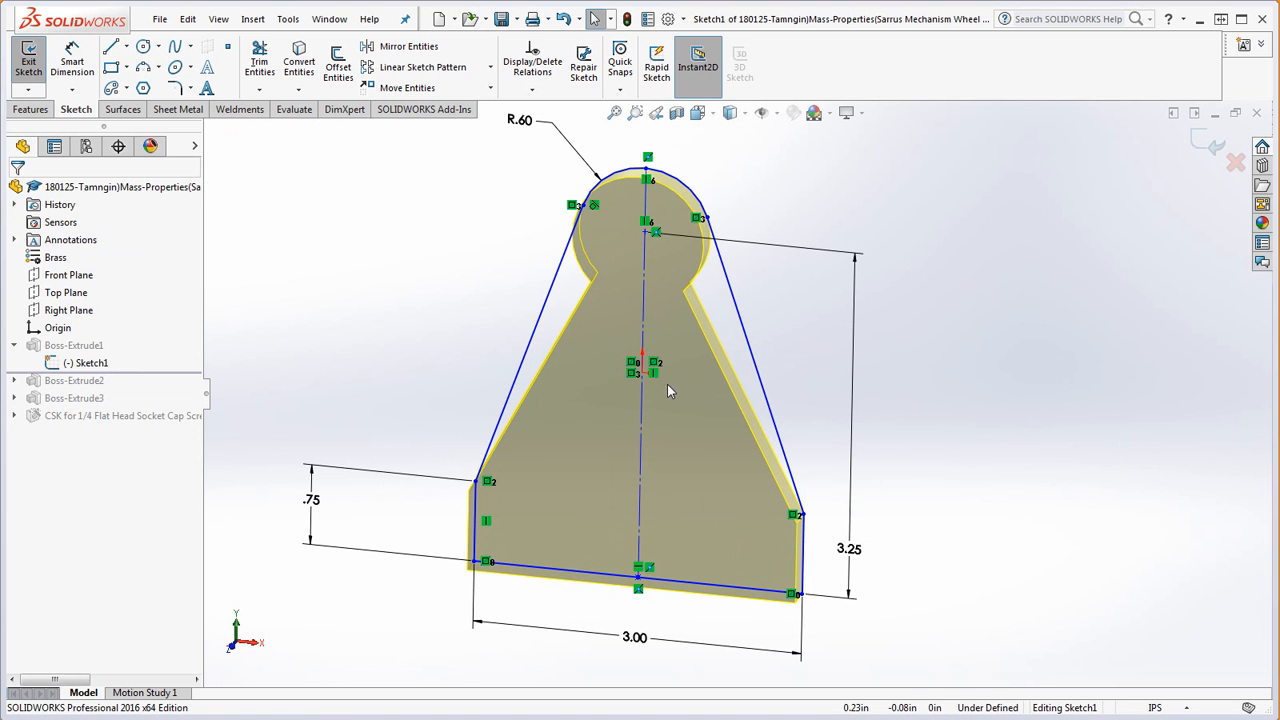
- Delete the point at the middle of the bottom edge and attach the centerline's lower endpoint to that edge's midpoint
mouse_move(594, 517)
mouse_down()
mouse_move(618, 592)
mouse_move(705, 624)
mouse_up()
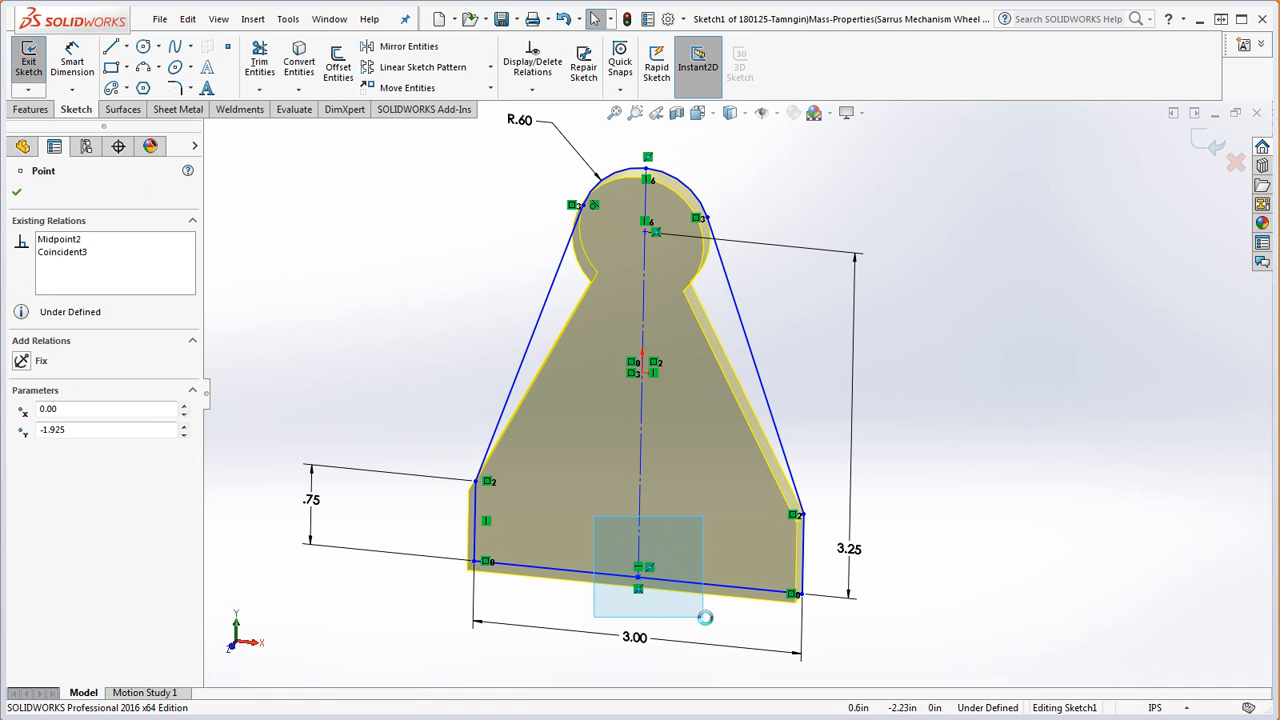
click(782, 632)
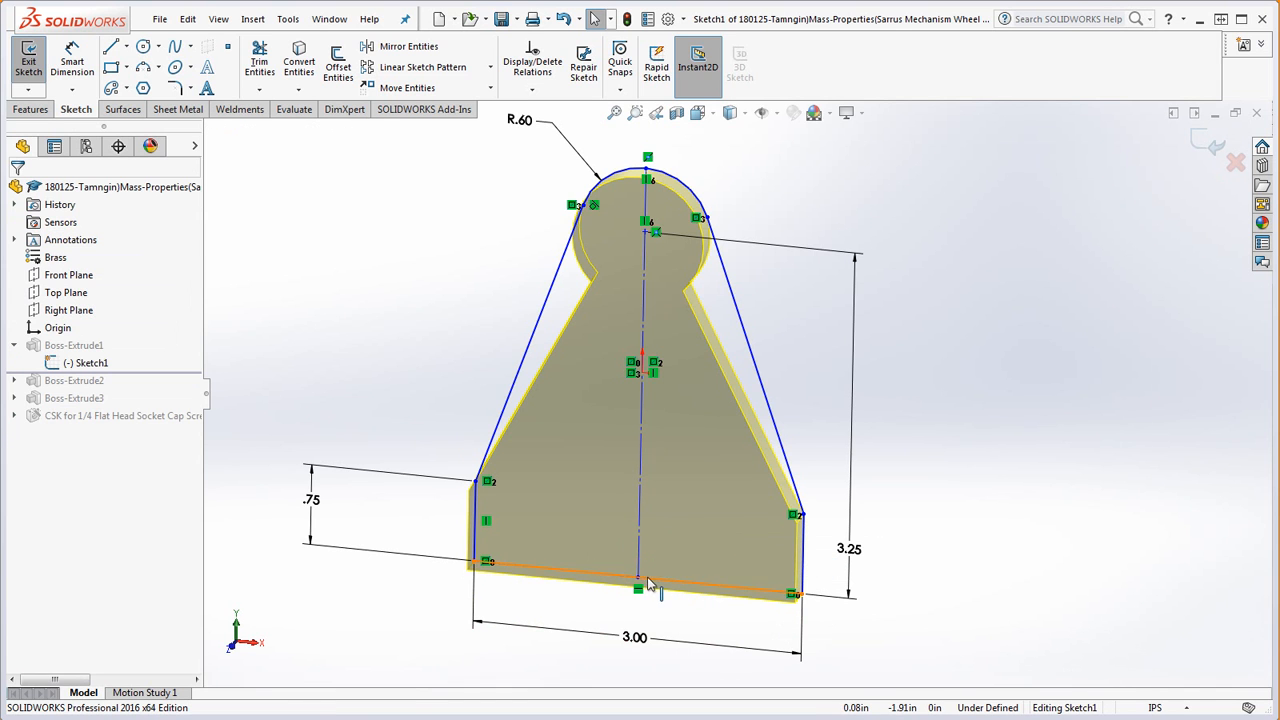
mouse_move(638, 579)
mouse_down()
mouse_move(647, 530)
mouse_move(625, 563)
mouse_move(632, 582)
mouse_up()
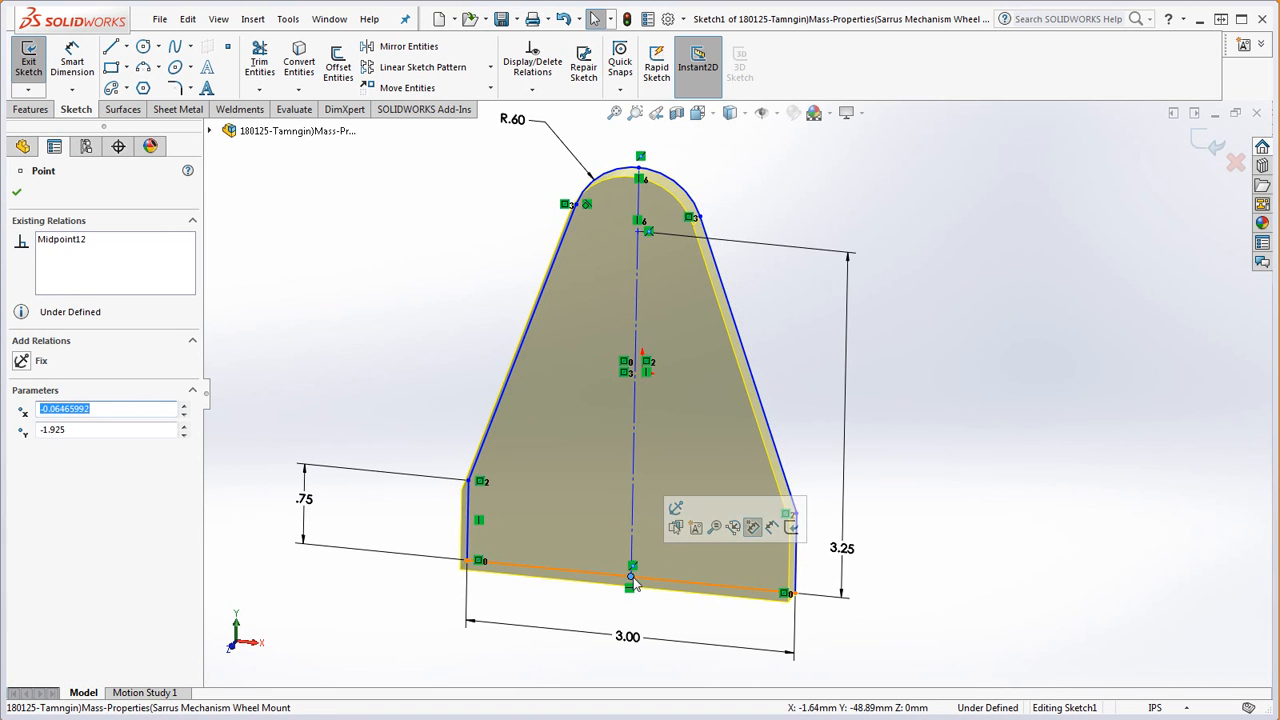
- Place the bottom edge's midpoint on the origin and rebuild the part
drag(645, 530, 643, 371)
click(737, 500)
scroll(737, 500, up, 3)
scroll(740, 197, down, 3)
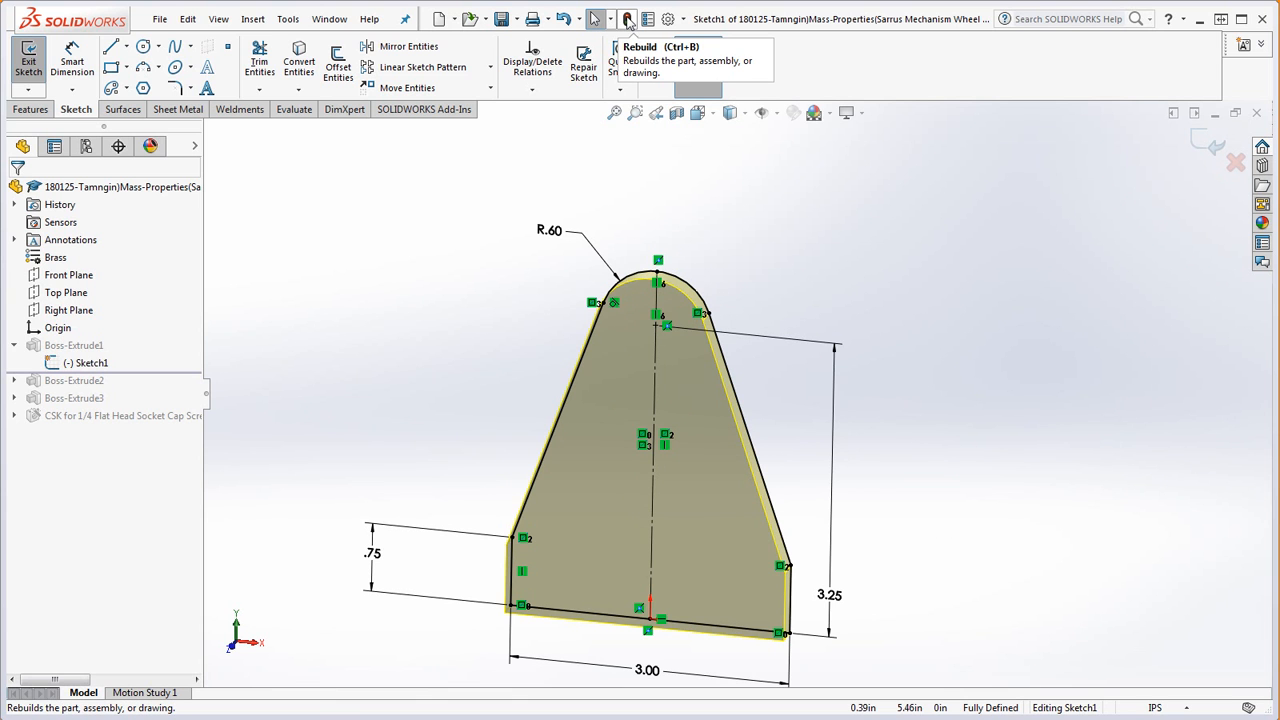
click(628, 22)
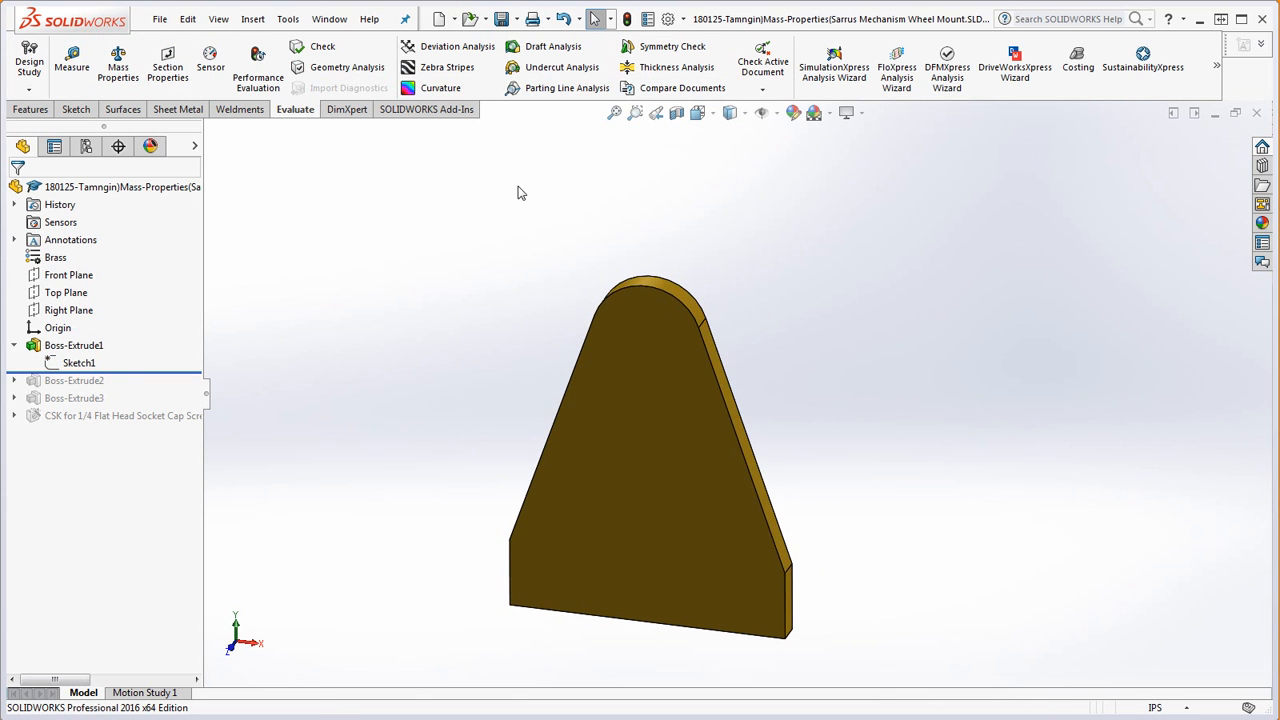
- Recheck the rebuilt part's mass and center of mass against the Snipping Tool reference, and close the results
click(118, 62)
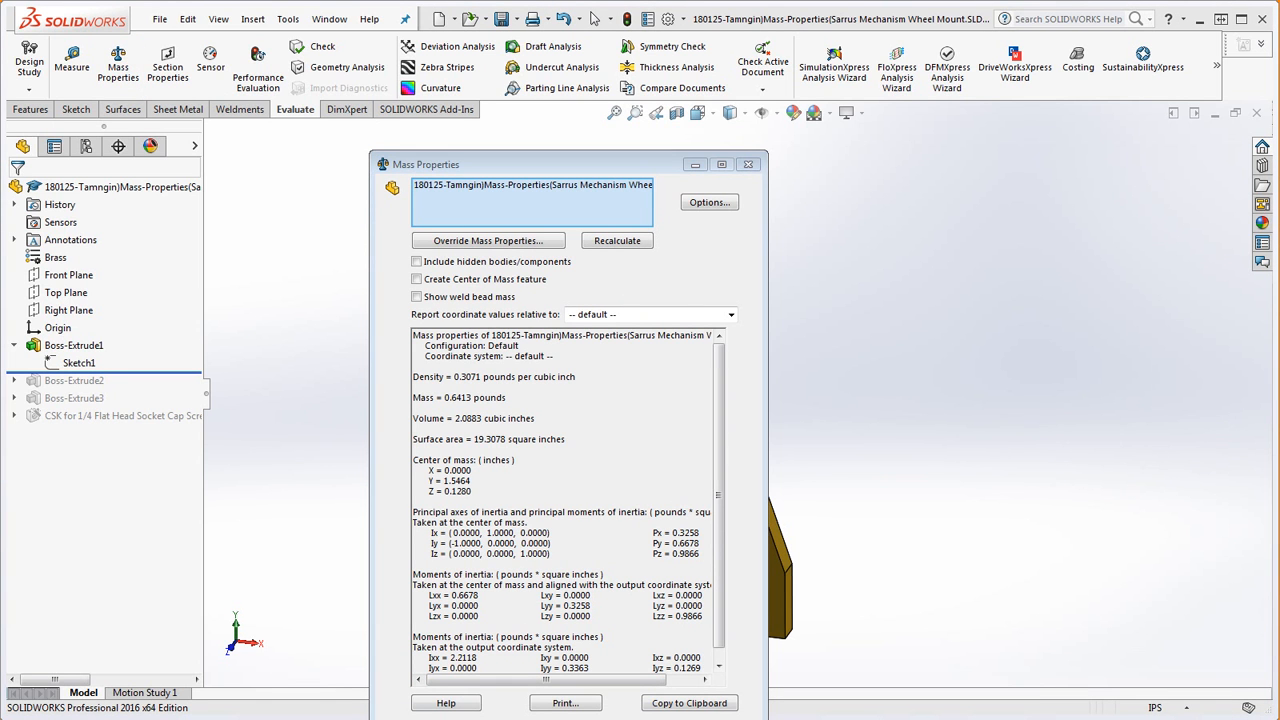
drag(1279, 240, 886, 247)
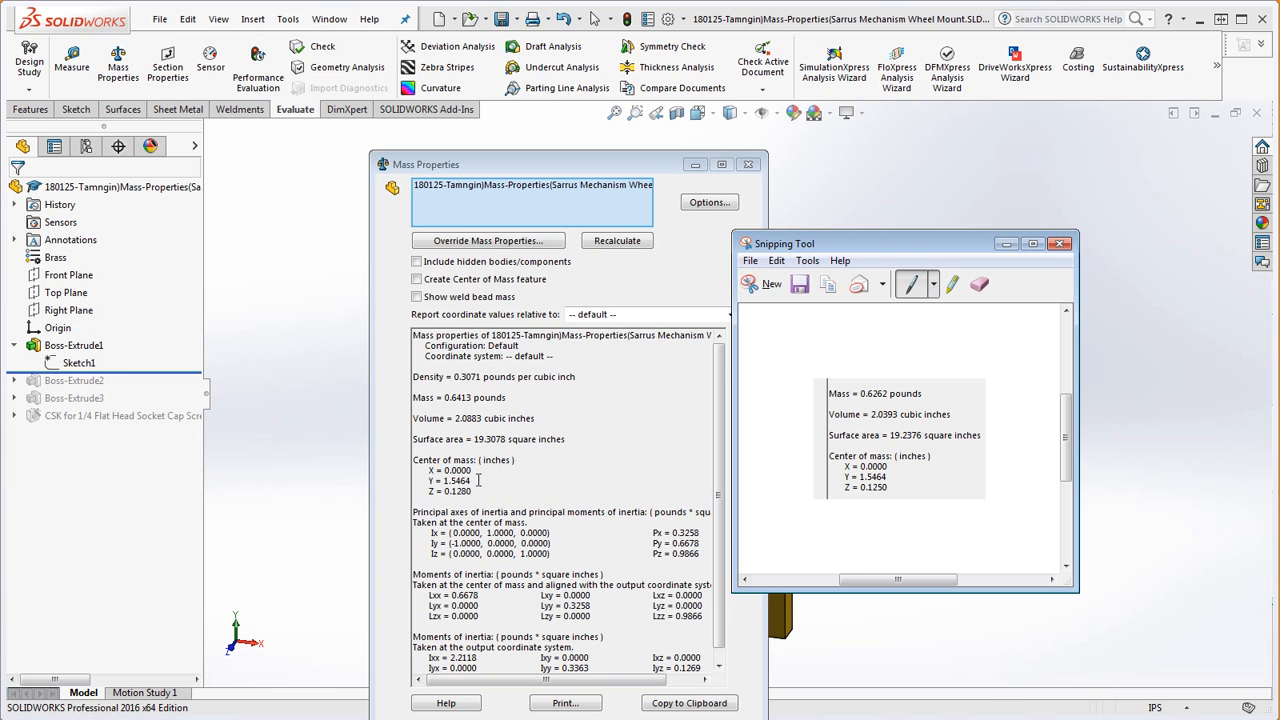
click(1006, 243)
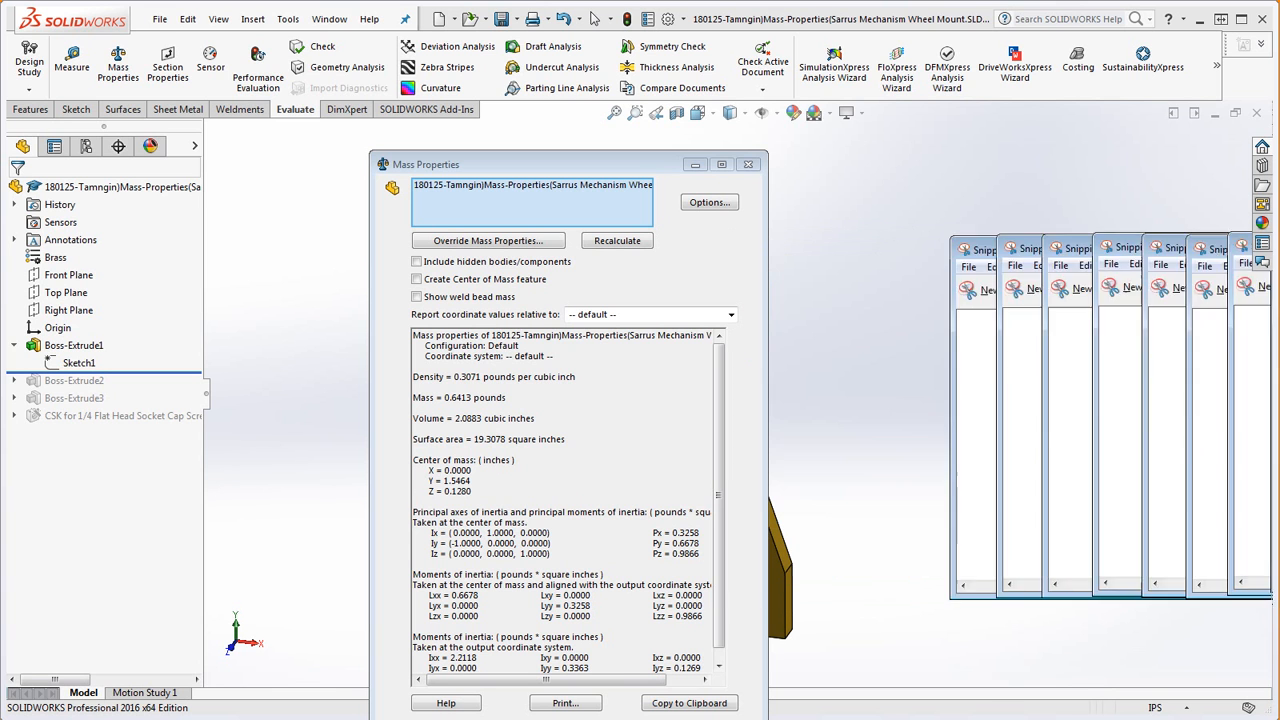
click(748, 165)
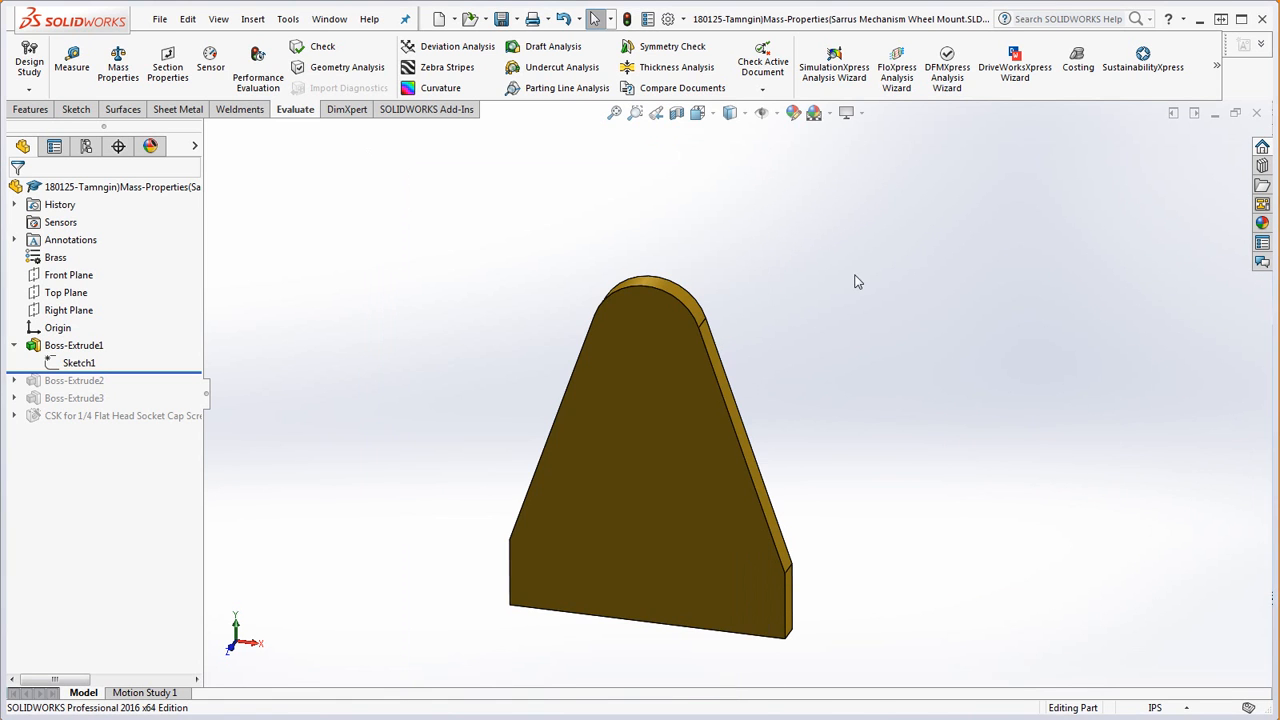
- Check the base plate's thickness dimension and set the Boss-Extrude1 blind depth to 0.25 in
click(711, 513)
scroll(822, 628, down, 3)
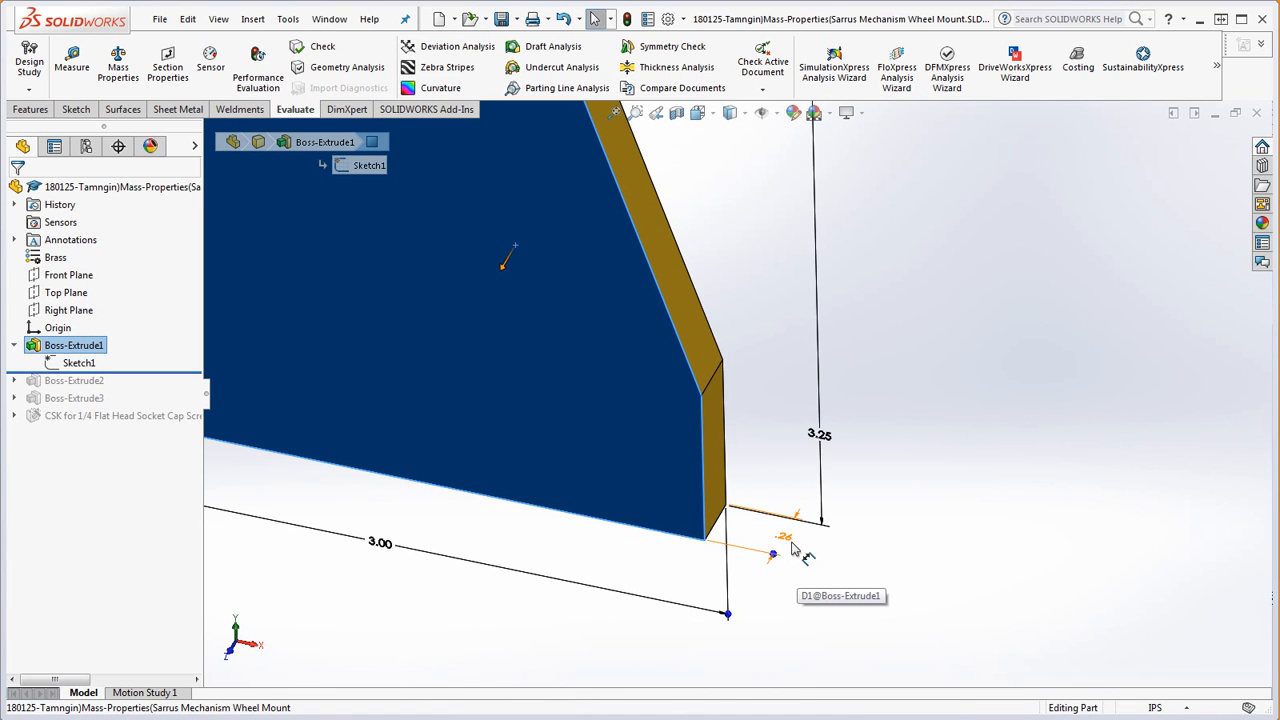
click(946, 490)
scroll(926, 485, up, 5)
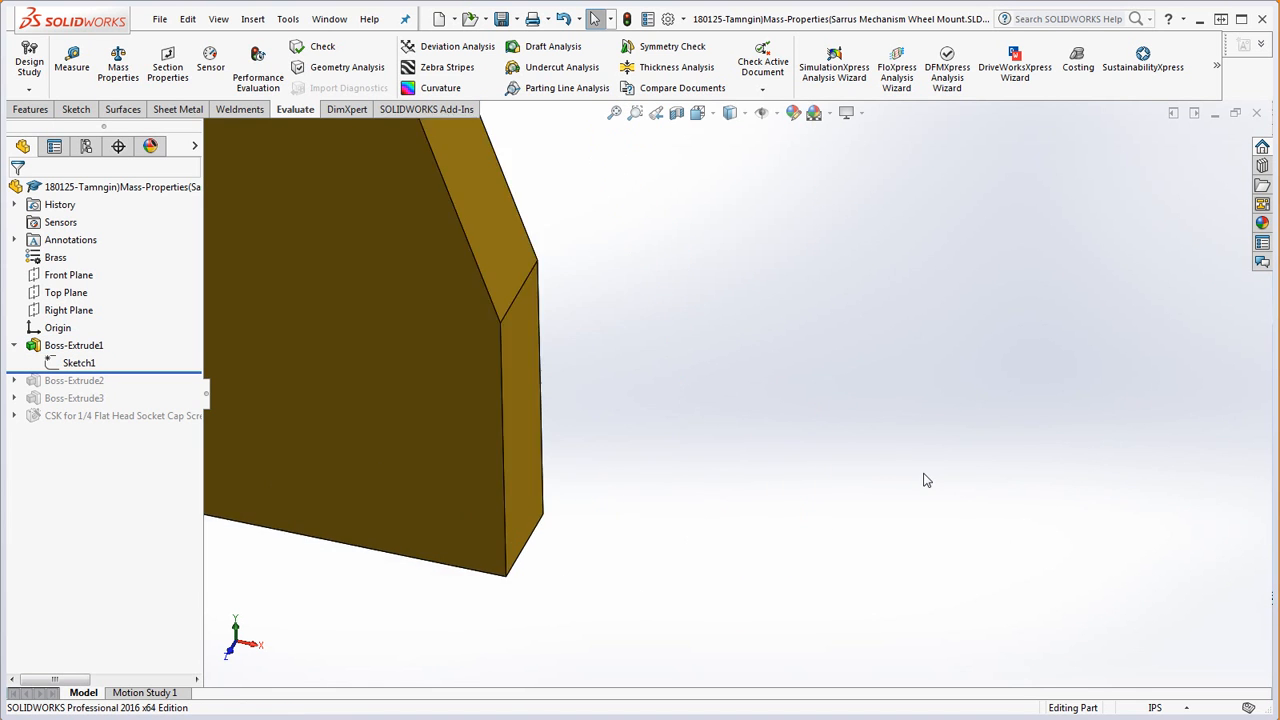
right_click(73, 352)
click(88, 308)
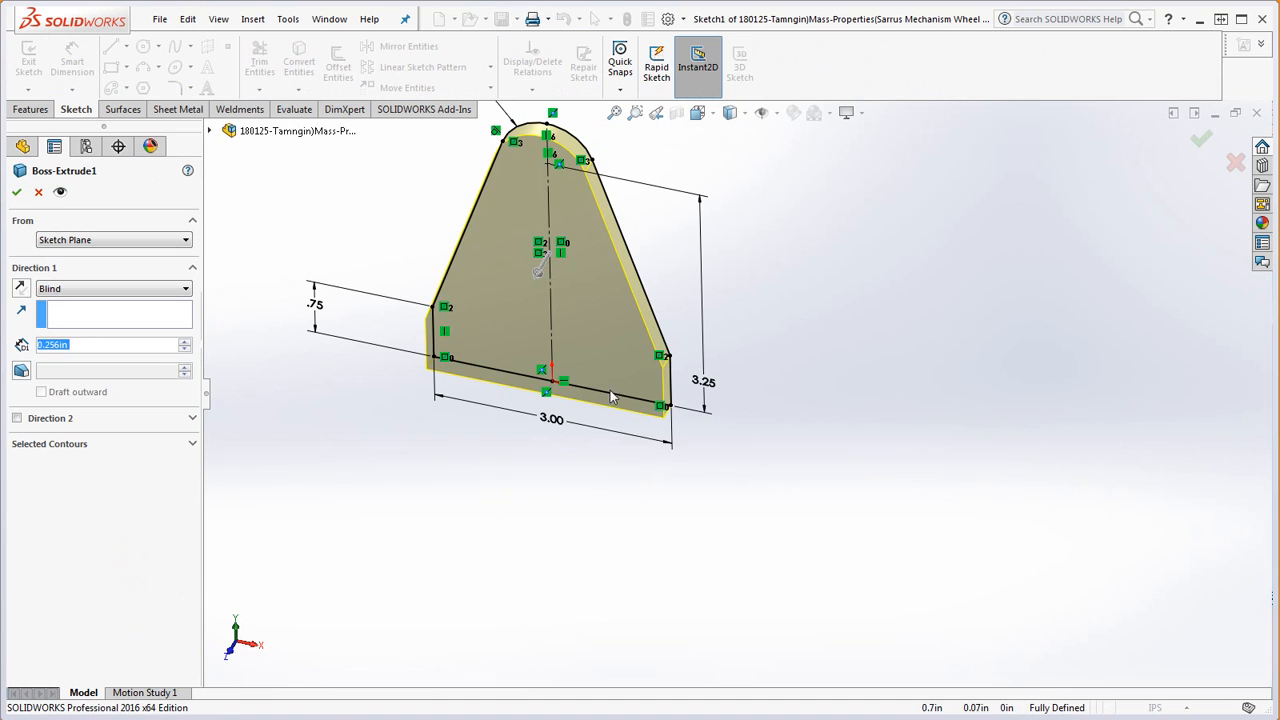
double_click(74, 344)
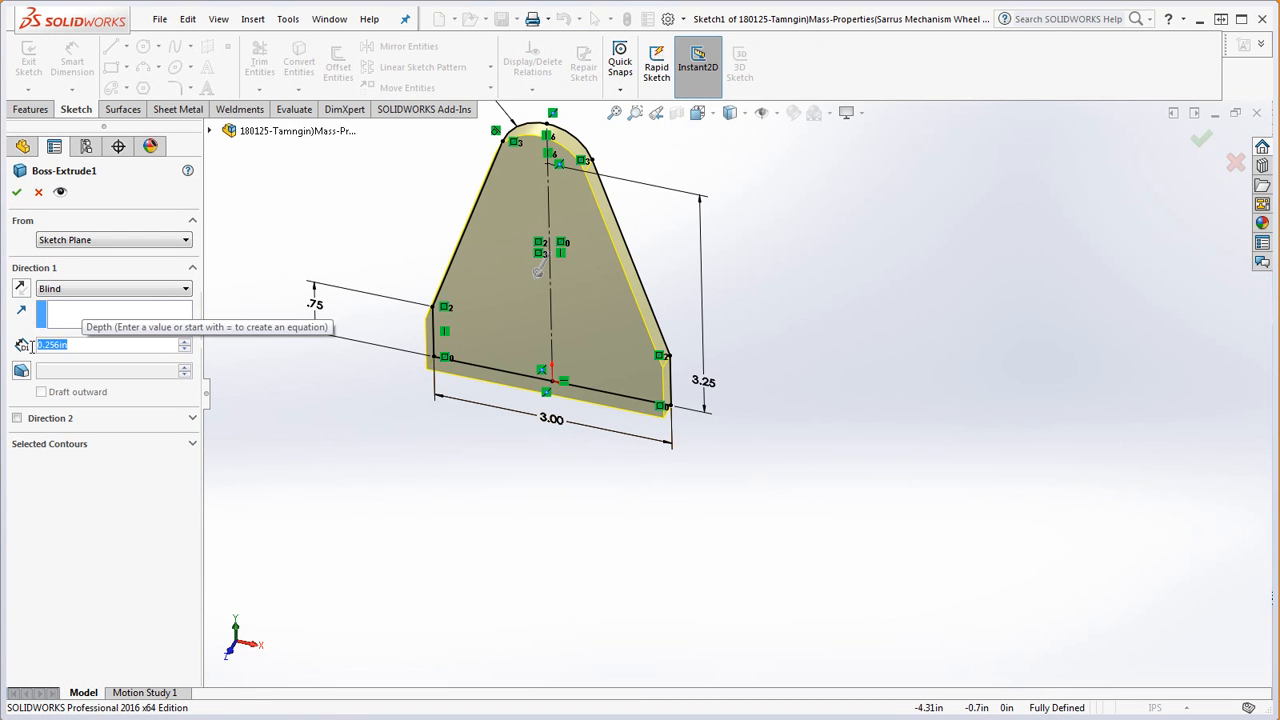
text(.)
key(Escape)
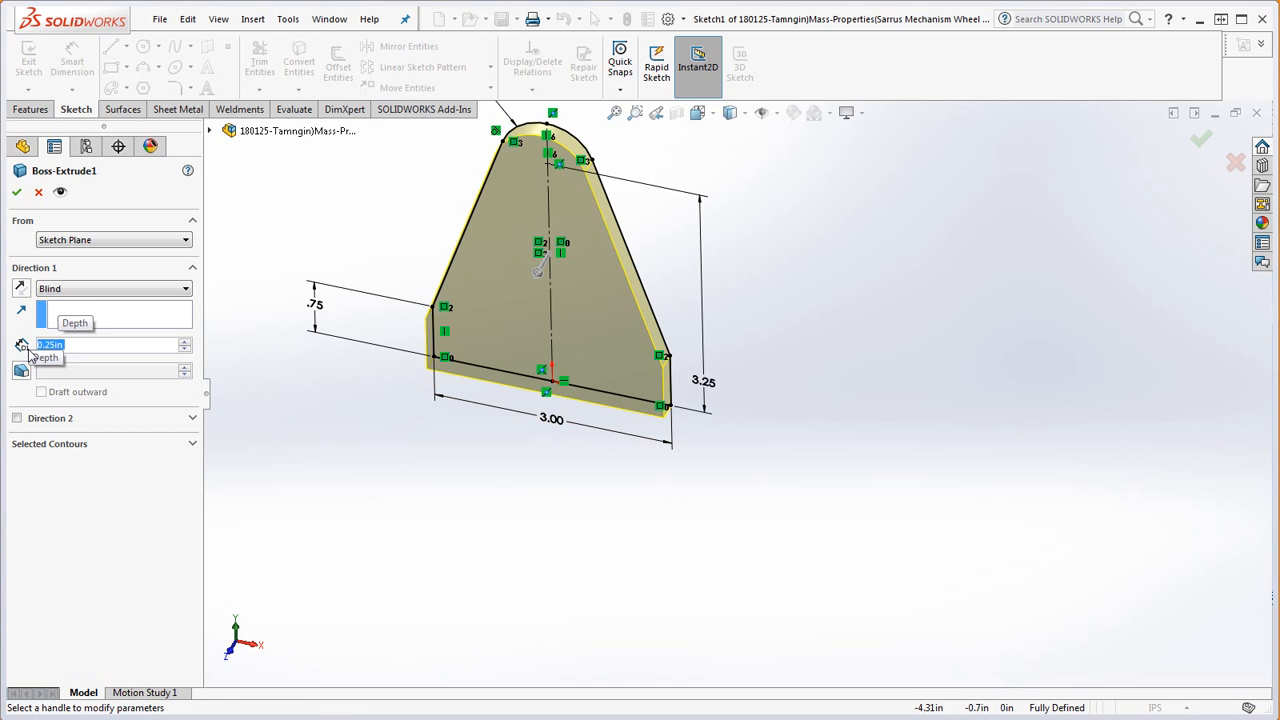
click(16, 191)
- Compare the base plate's mass, volume, surface area and center of mass with the Snipping Tool reference, and close the Mass Properties results
middle_drag(591, 478, 657, 420)
scroll(574, 214, up, 3)
click(118, 66)
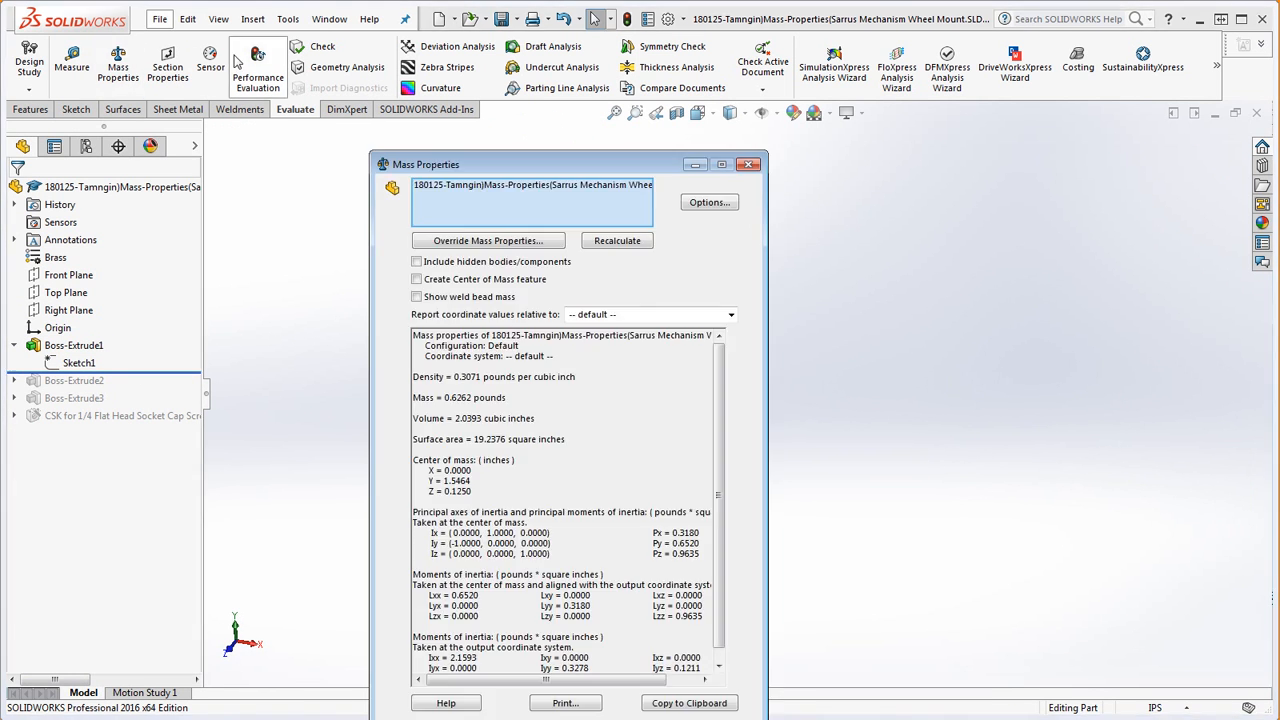
drag(1279, 295, 966, 257)
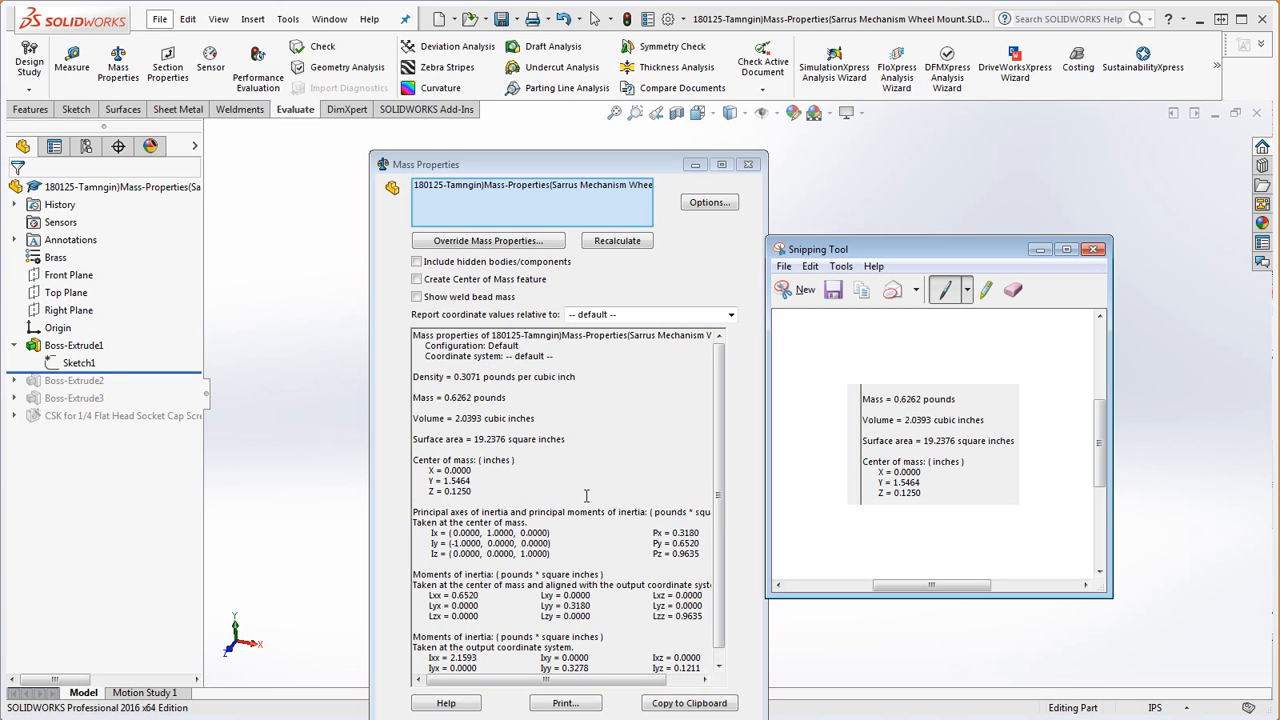
drag(656, 170, 1122, 139)
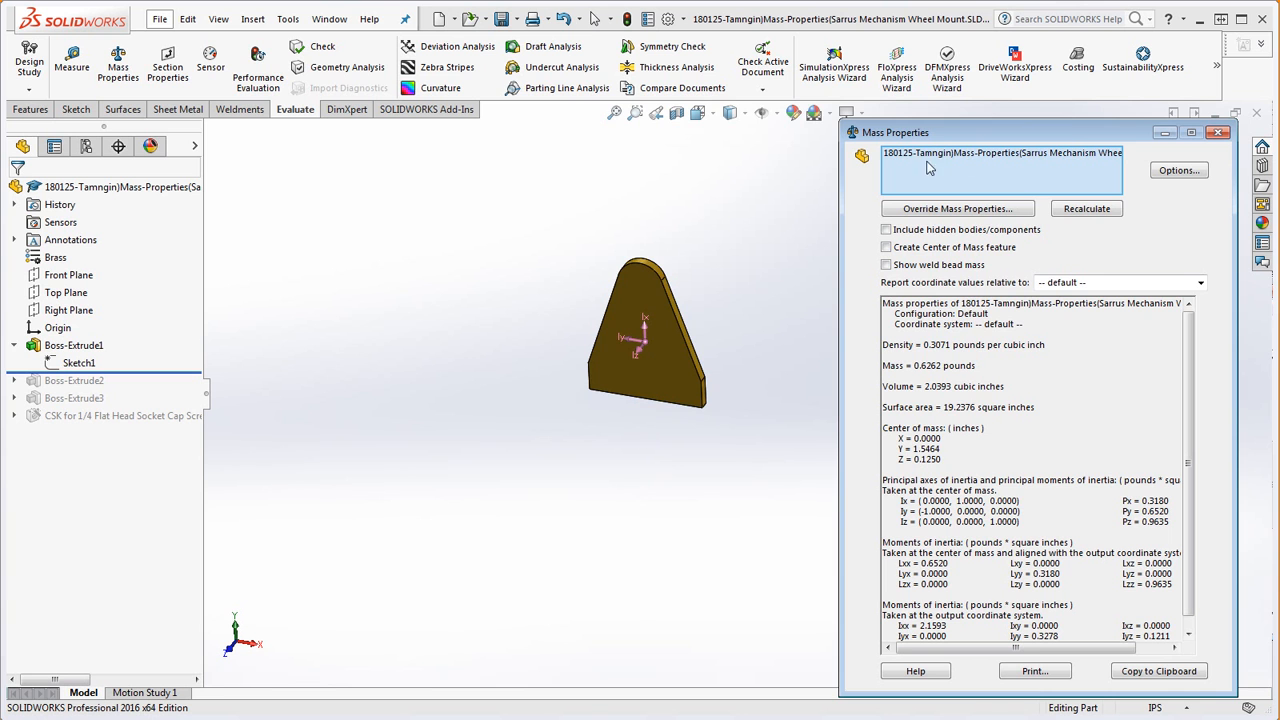
drag(1052, 137, 833, 129)
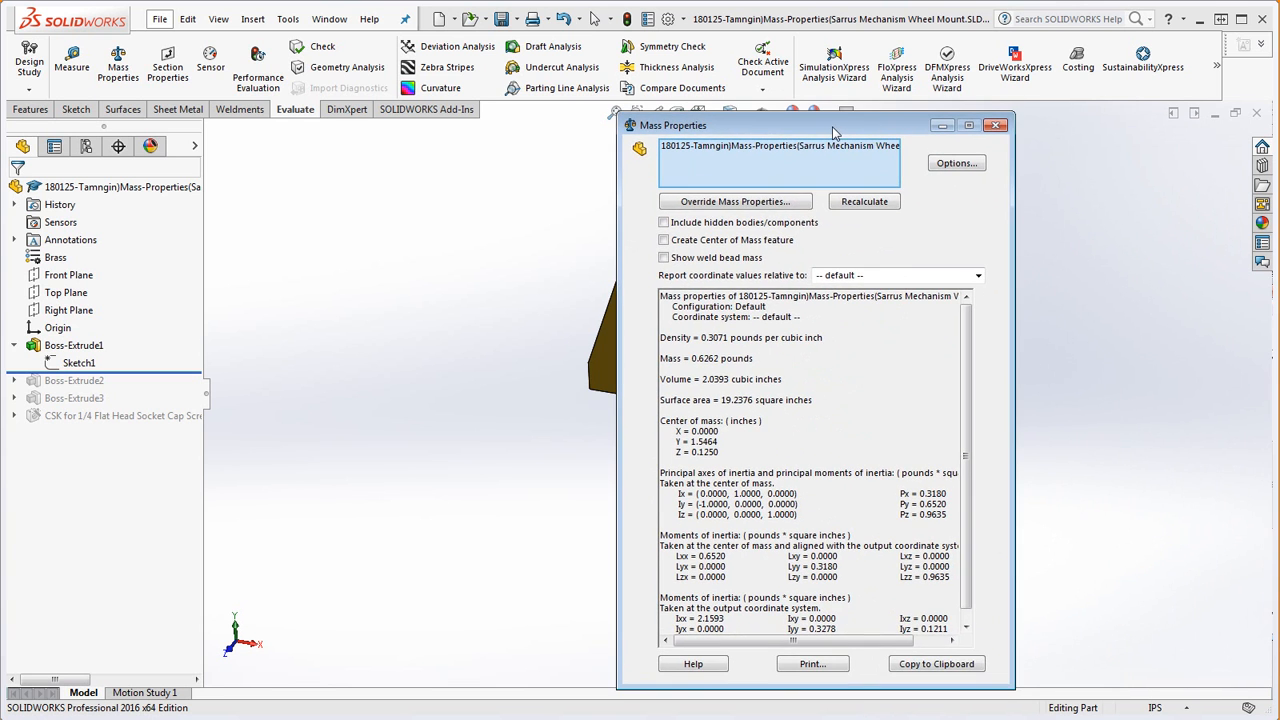
click(996, 125)
scroll(729, 342, down, 3)
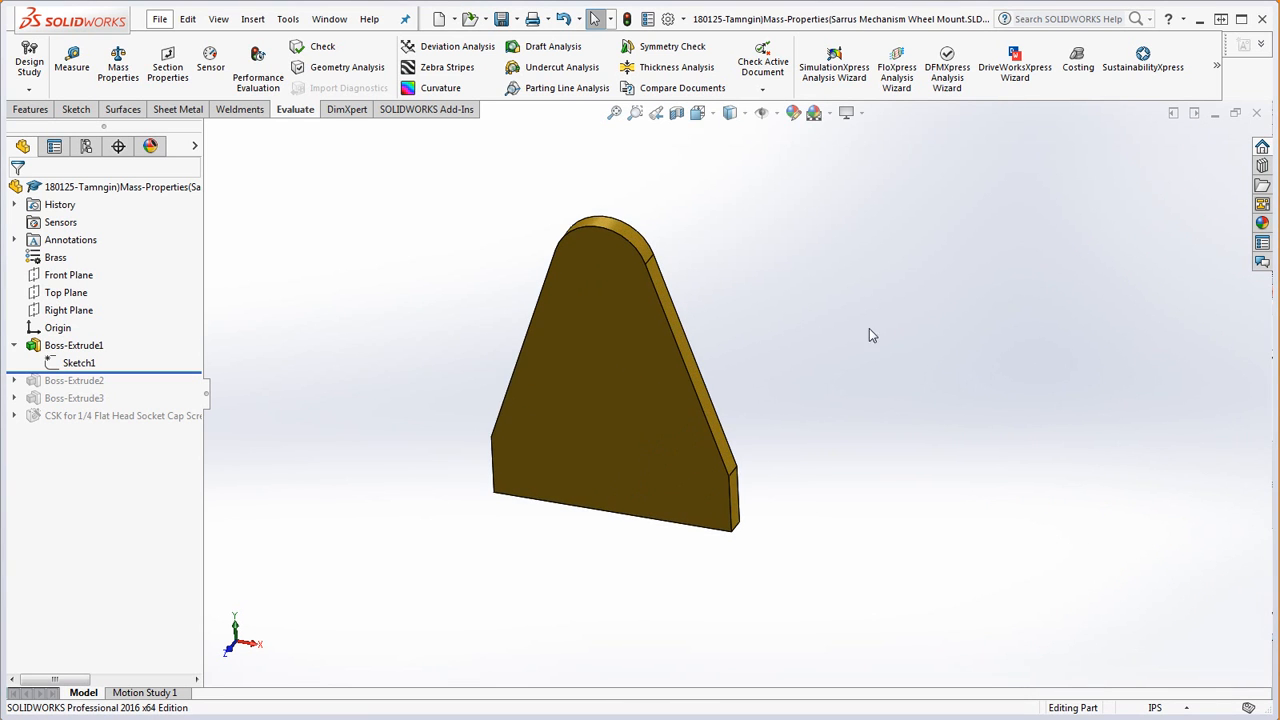